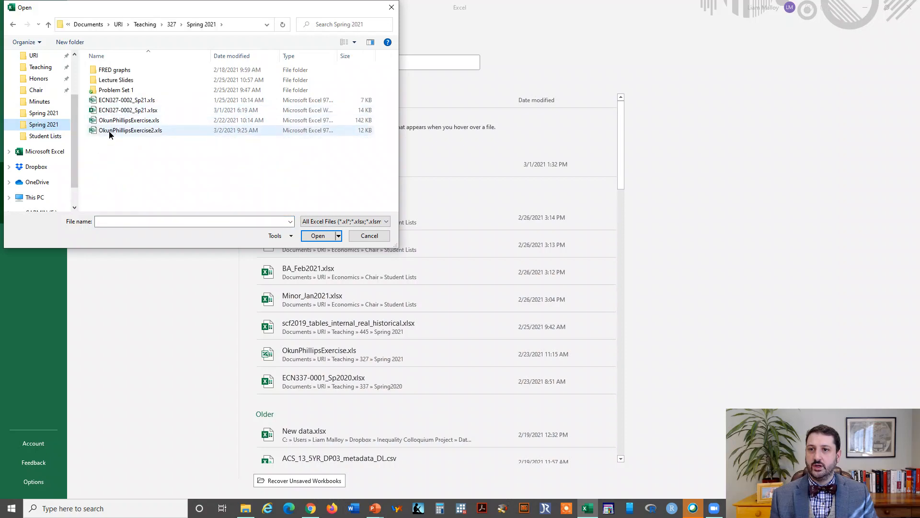
double_click(111, 131)
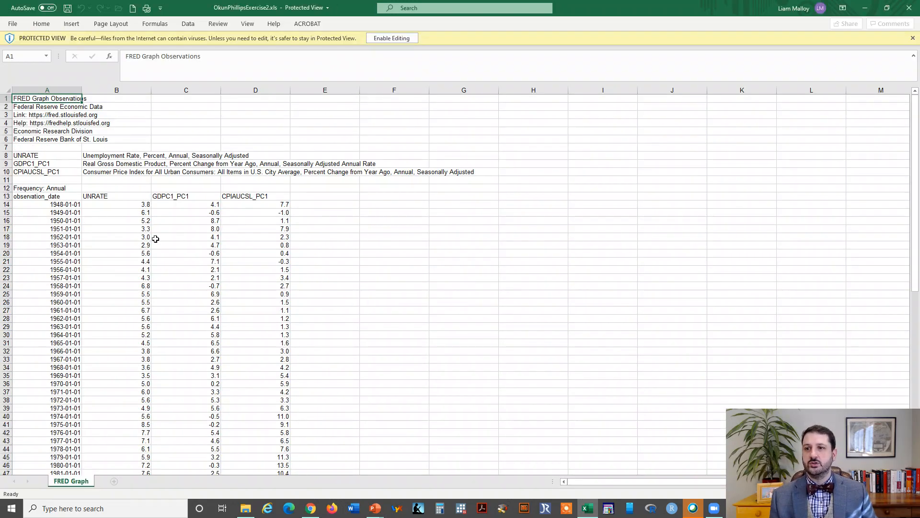
left_click(53, 197)
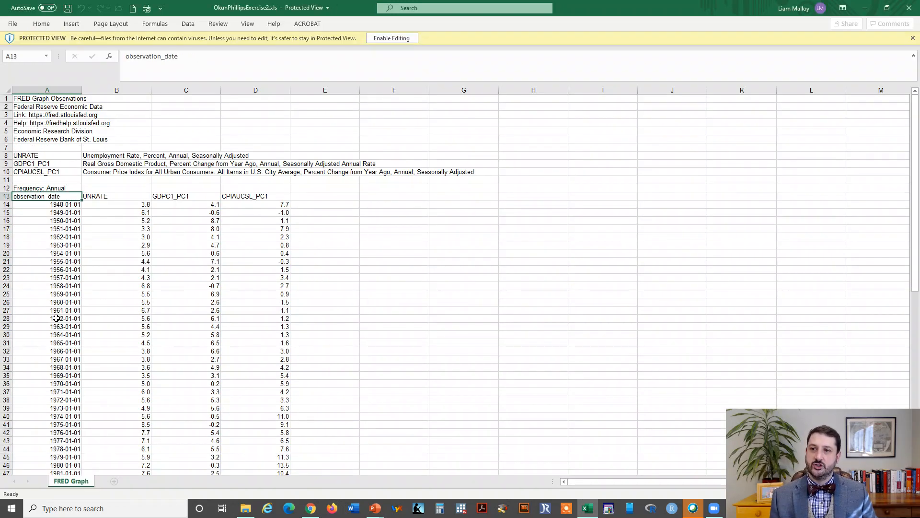
left_click(391, 38)
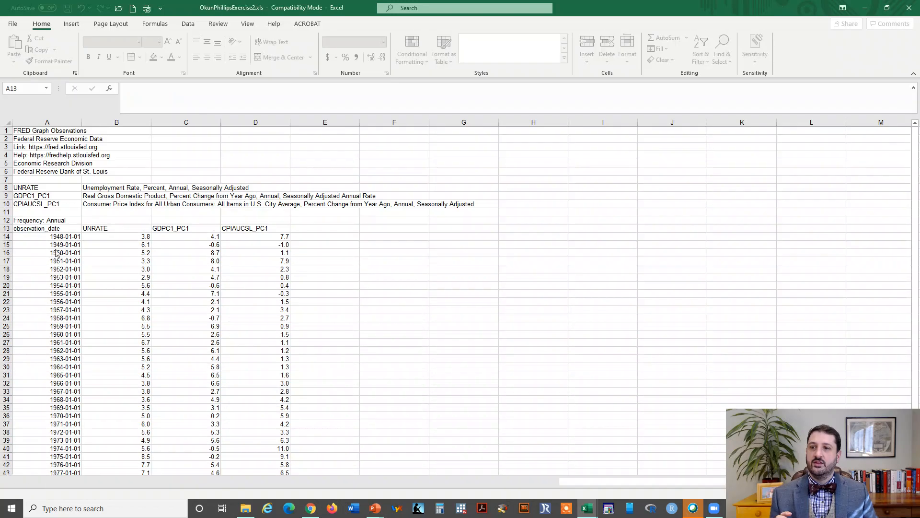
left_click(71, 237)
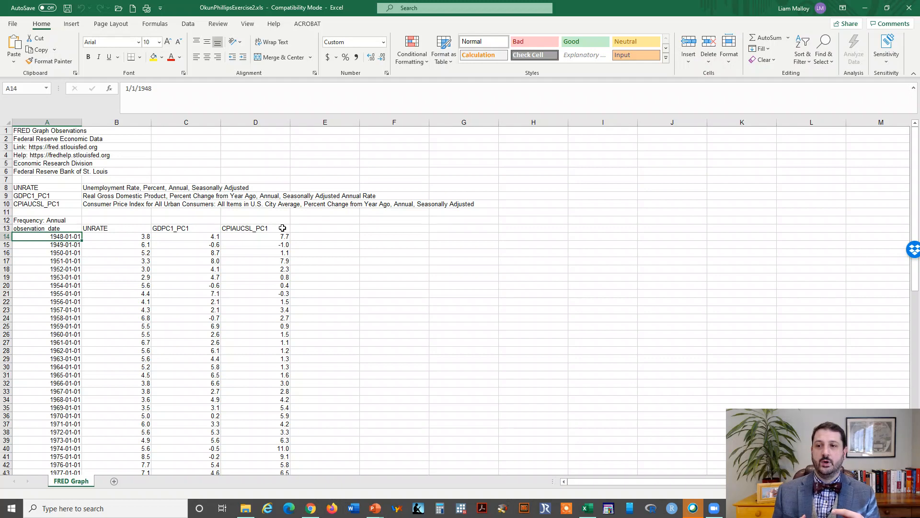
- Delete row 87, the 2021-01-01 observation at the end of the data
scroll(195, 334, "down", 9)
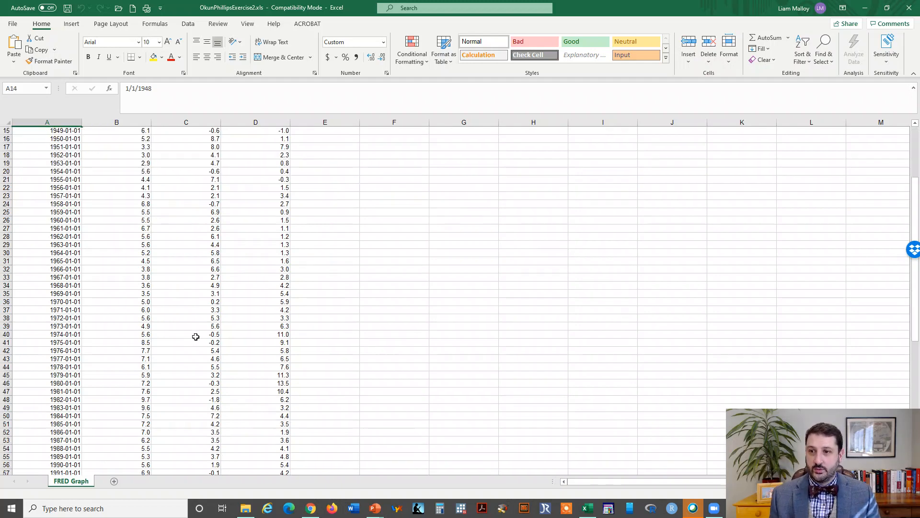
scroll(99, 345, "down", 8)
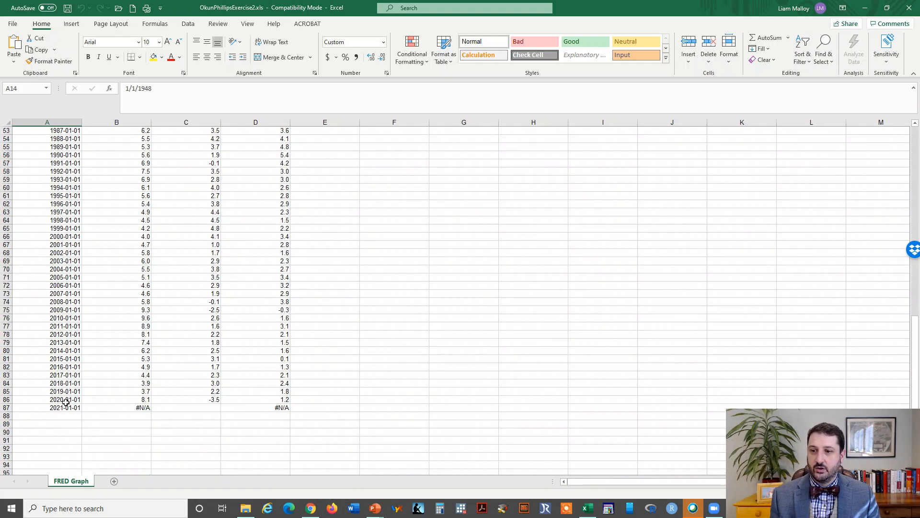
left_click(4, 407)
right_click(4, 407)
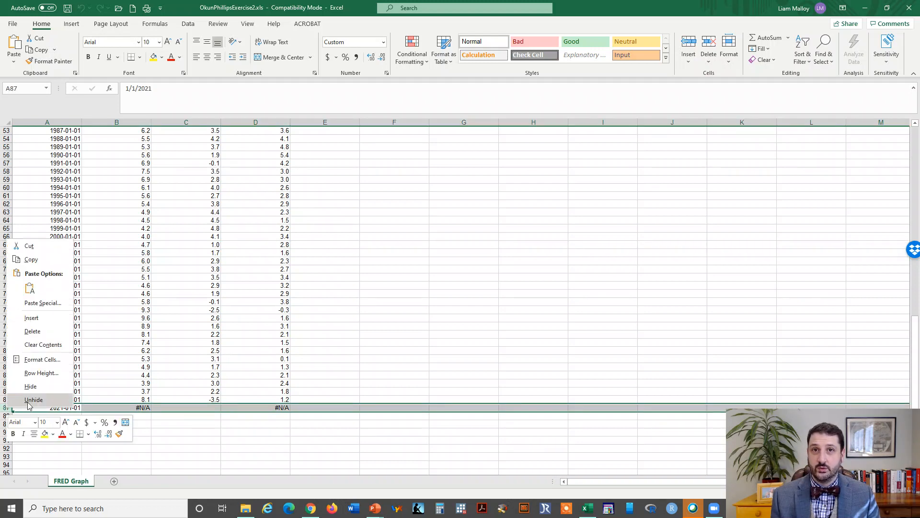
left_click(43, 344)
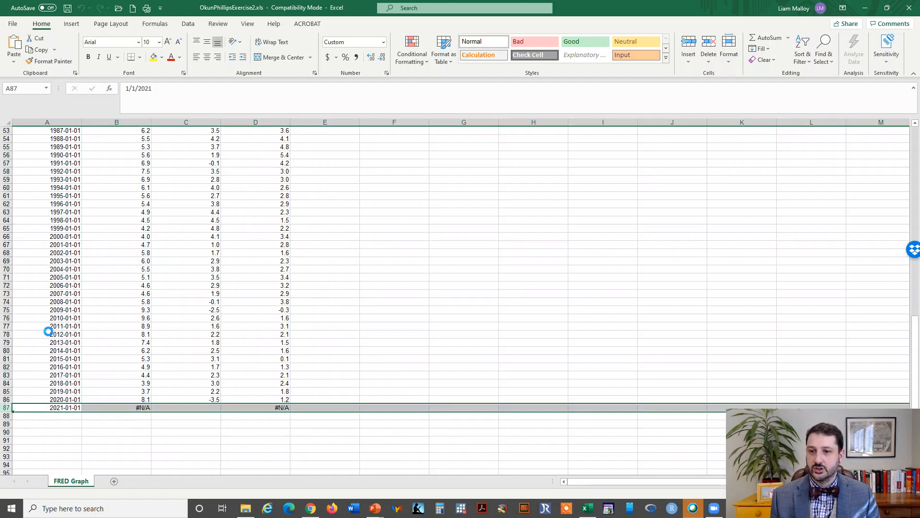
- Examine the source information and the descriptions of the three data series in rows 8 to 10 above the table
scroll(204, 319, "up", 4)
scroll(204, 319, "up", 13)
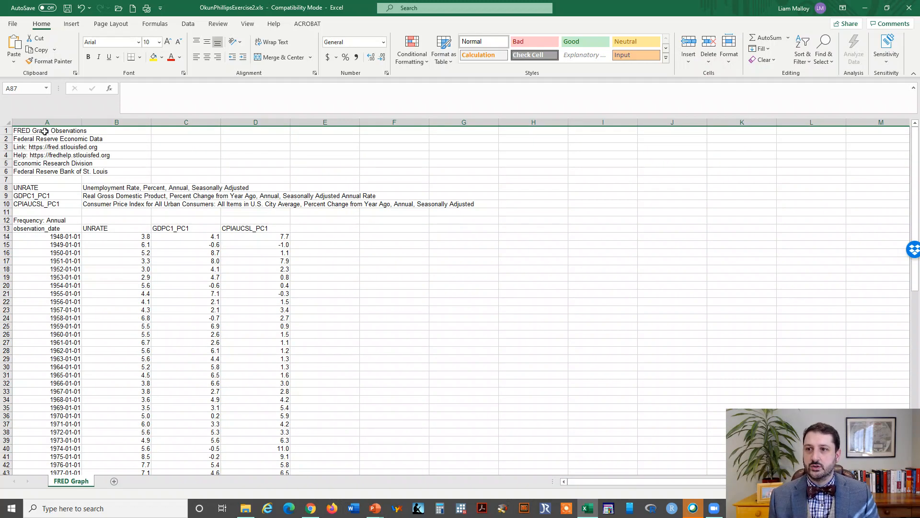
left_click(43, 171)
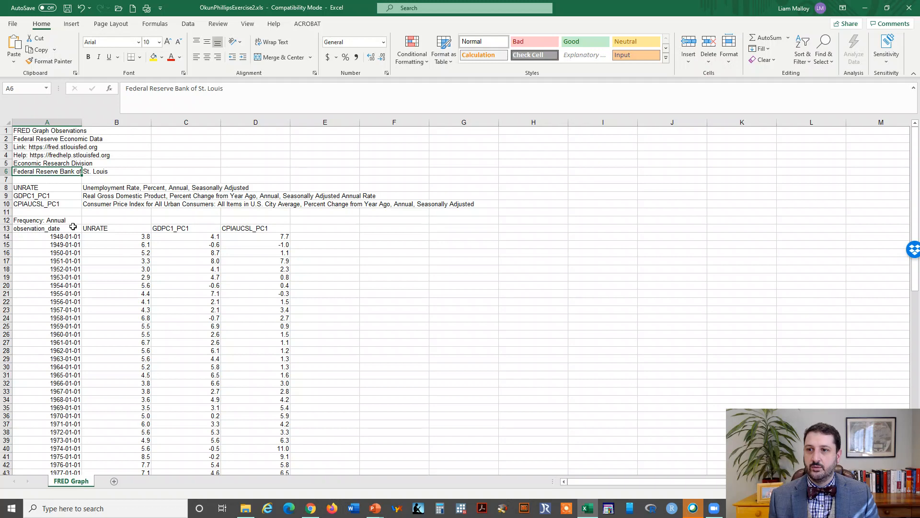
left_click(66, 187)
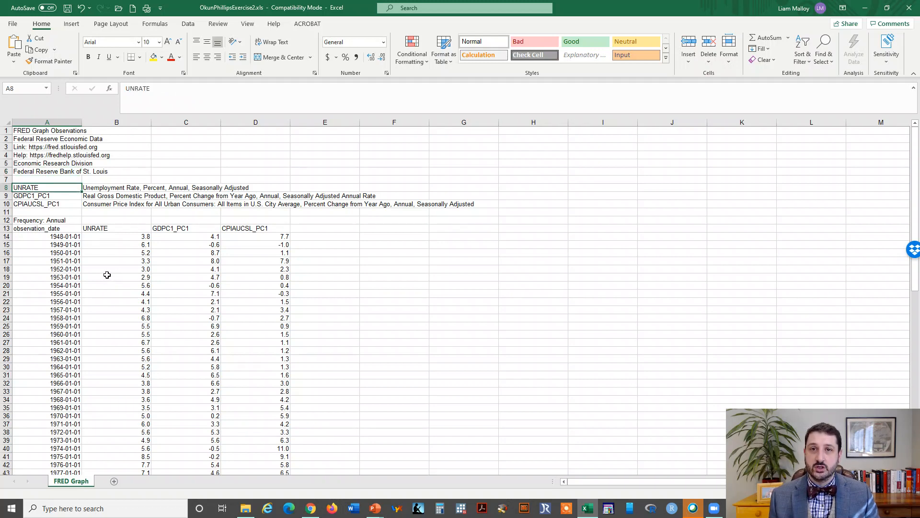
left_click(96, 188)
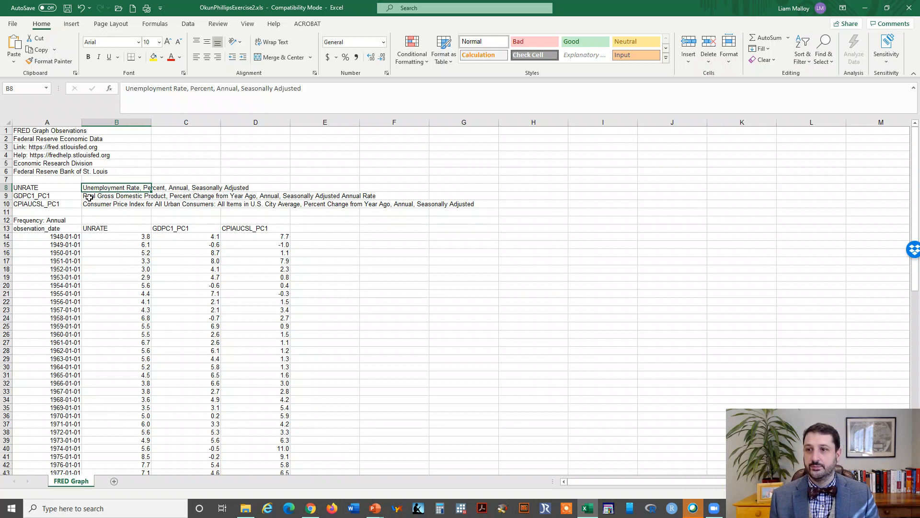
left_click(71, 197)
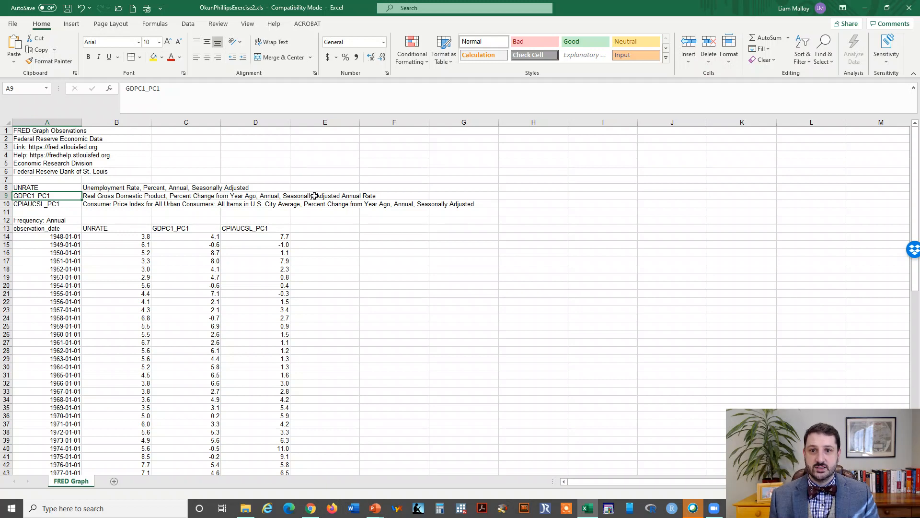
left_click(72, 203)
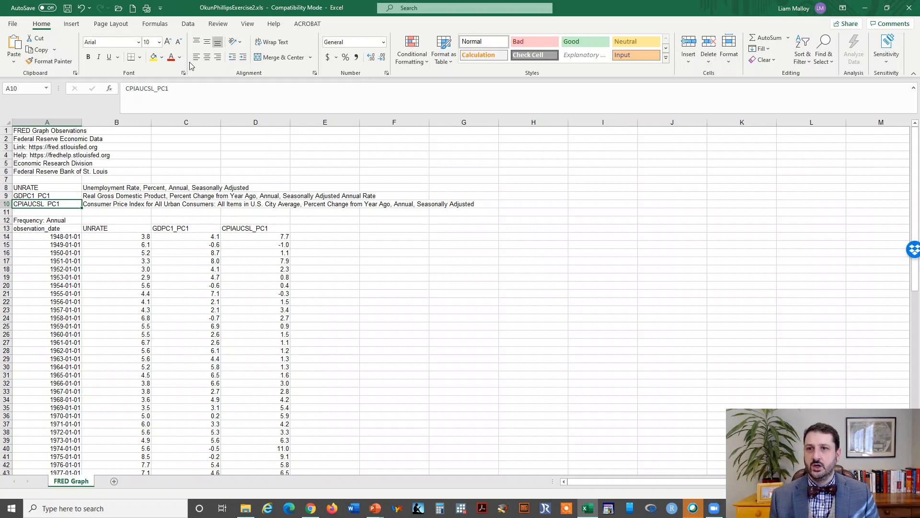
scroll(455, 298, "up", 3)
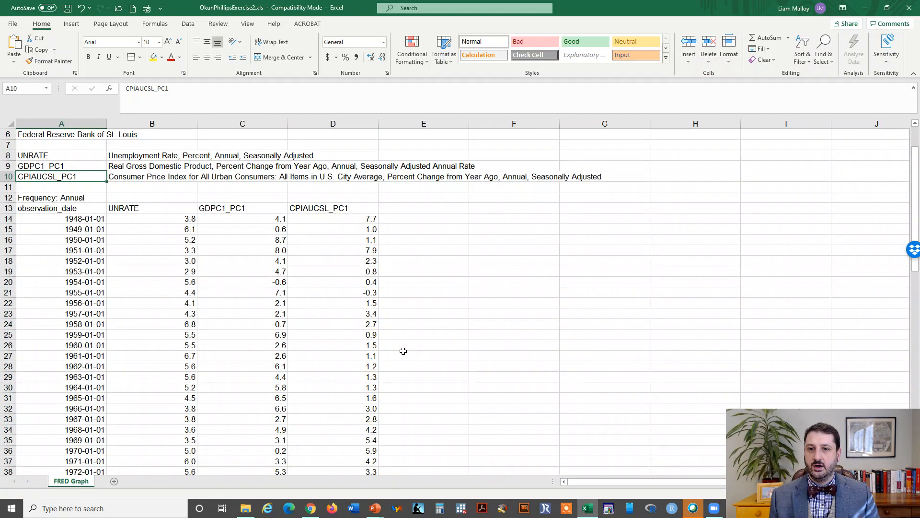
scroll(383, 350, "up", 2)
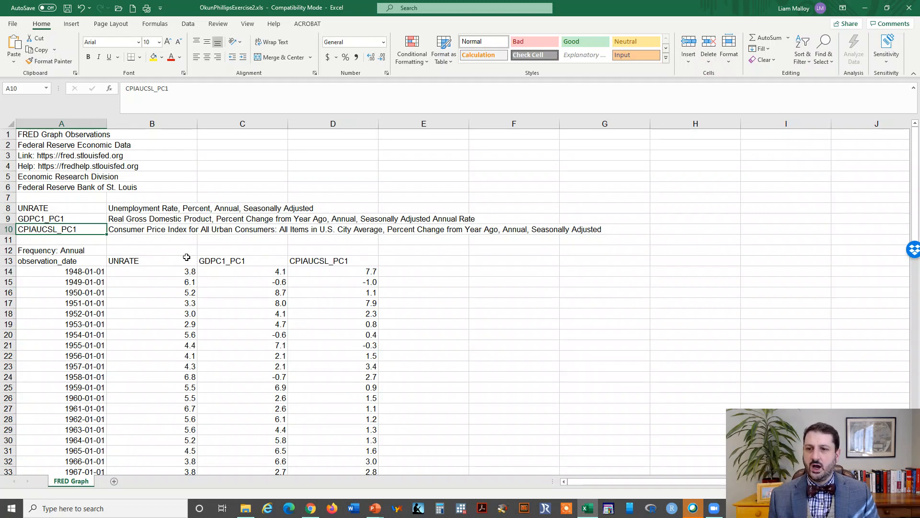
- Rename the column header in C13 to RGDP_Growth and the one in D13 to Inflation
left_click(254, 263)
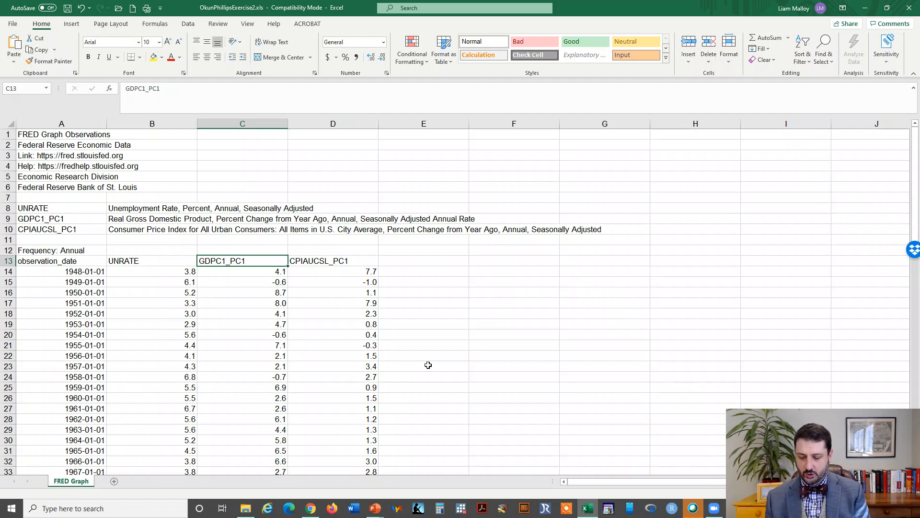
type("R")
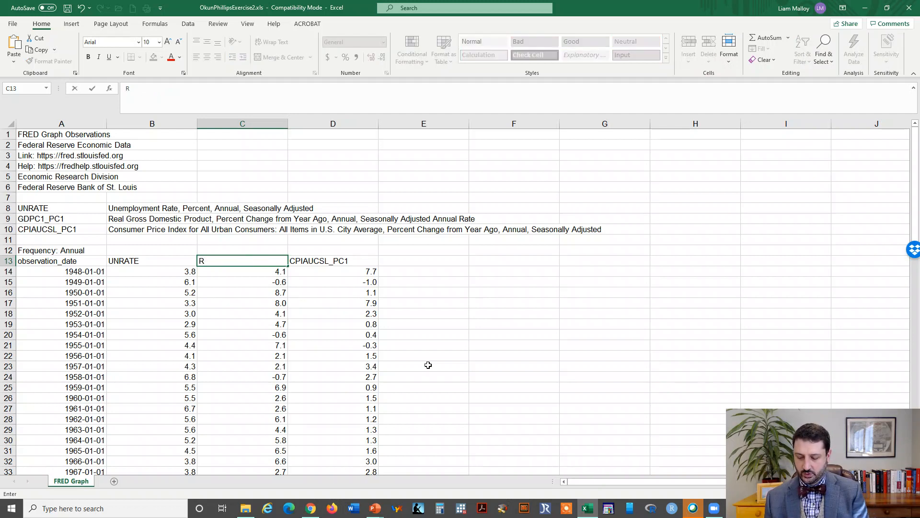
type("GDP_Growth")
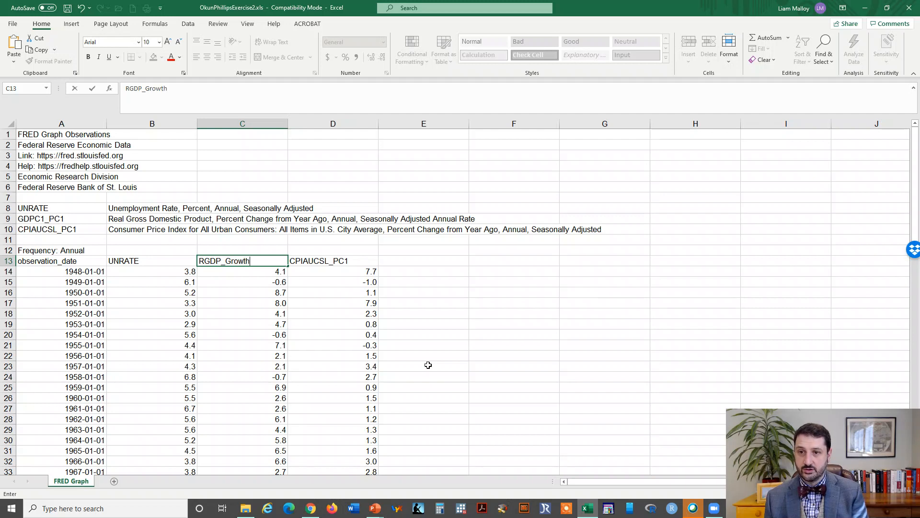
key("Tab")
type("Inflation")
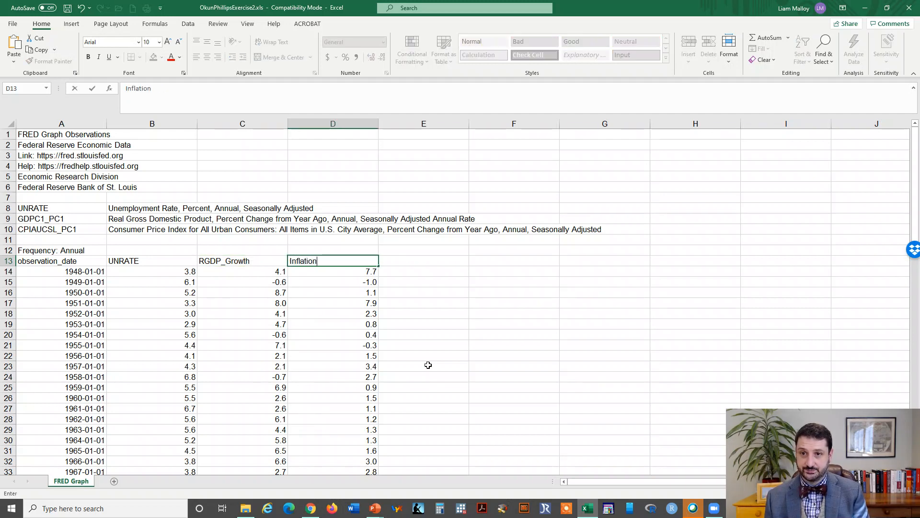
key("Return")
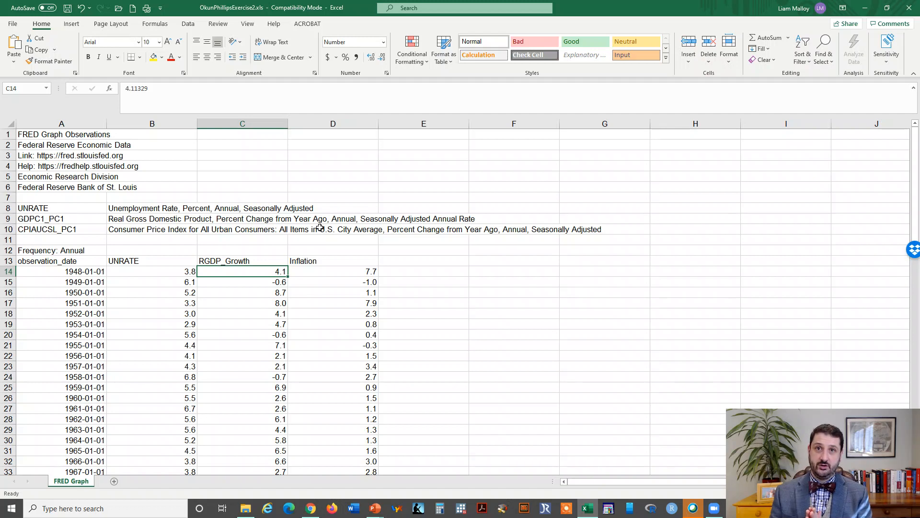
- Insert an empty column between the RGDP_Growth and Inflation columns
left_click(142, 260)
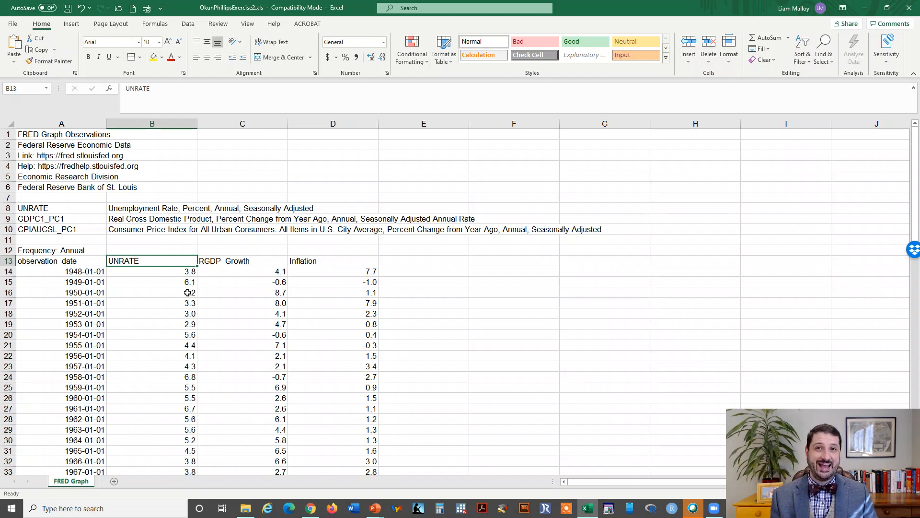
left_click(319, 123)
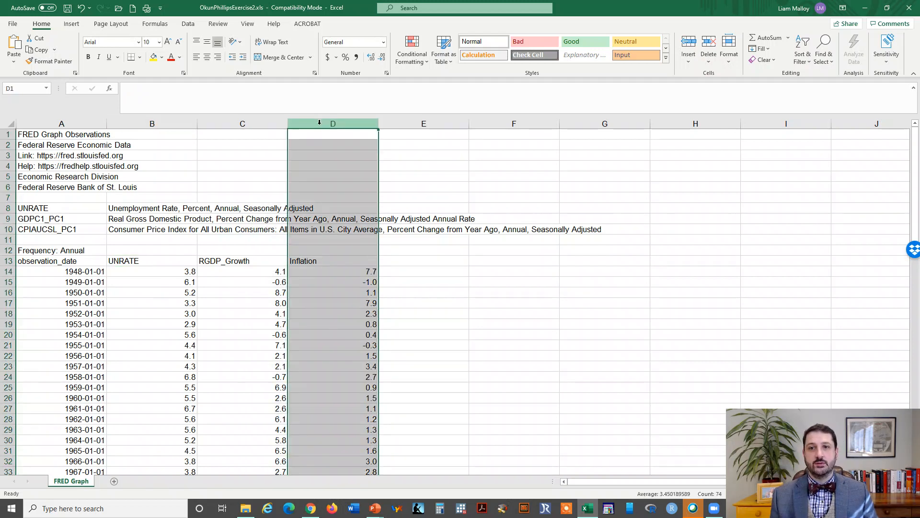
right_click(319, 123)
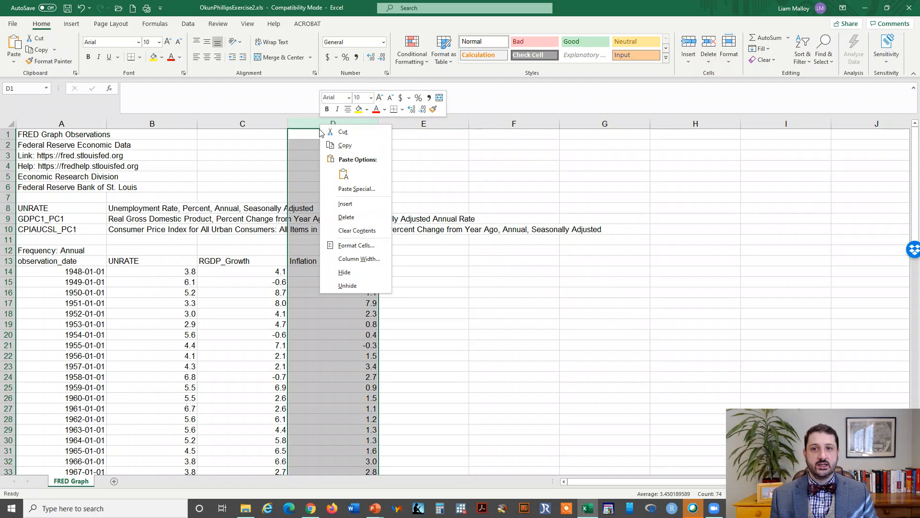
left_click(356, 216)
- Enter the header Chg_Unrate in cell D13 of the empty column
left_click(320, 262)
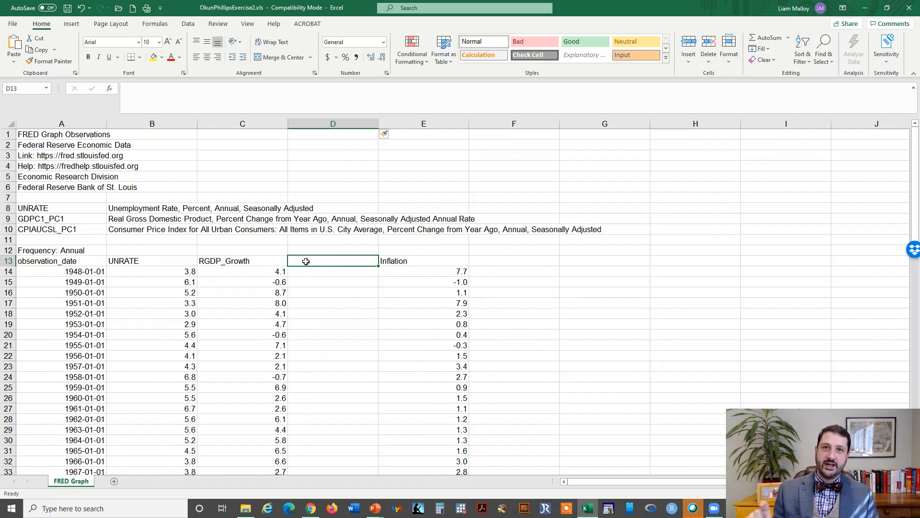
mouse_move(261, 257)
left_mouse_down()
mouse_move(254, 361)
mouse_move(255, 250)
mouse_move(253, 259)
left_mouse_up()
left_click(312, 260)
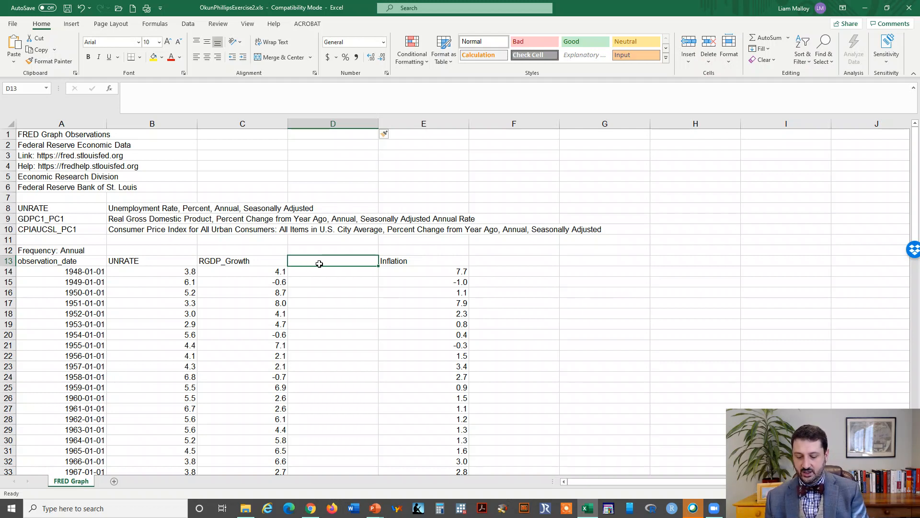
type("Chg")
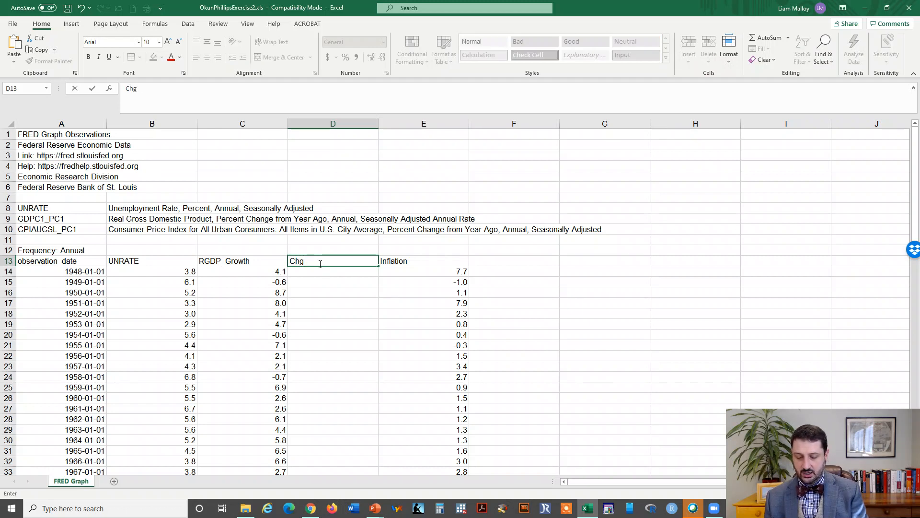
type("_Unrate")
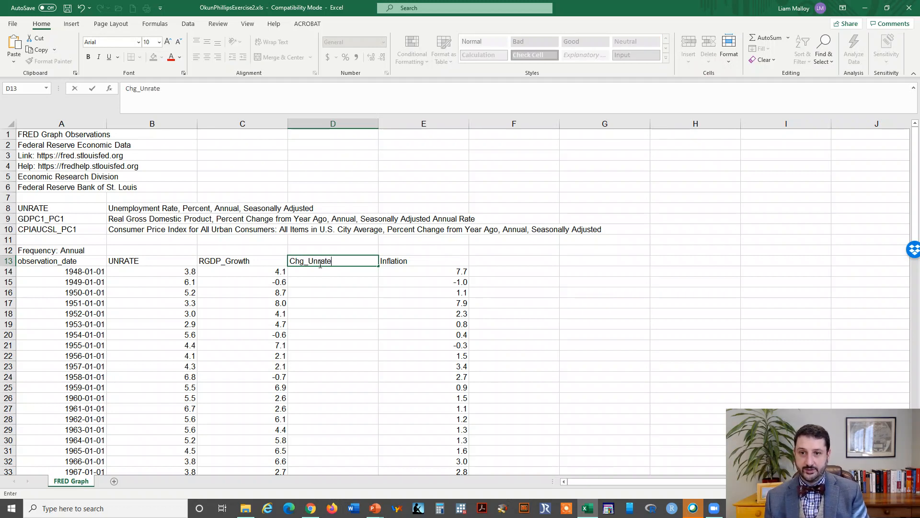
key("Return")
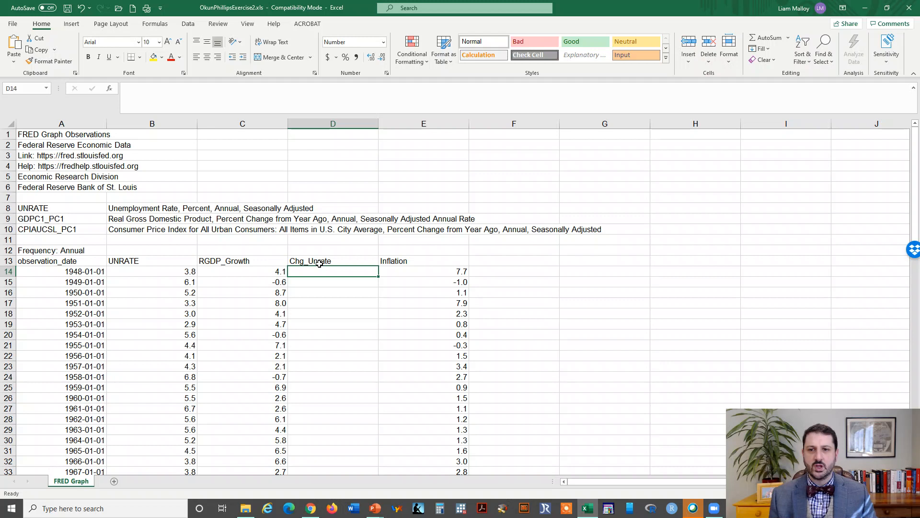
- Calculate the 1949 change in the unemployment rate in cell D15 with the formula =B15-B14
left_click(348, 283)
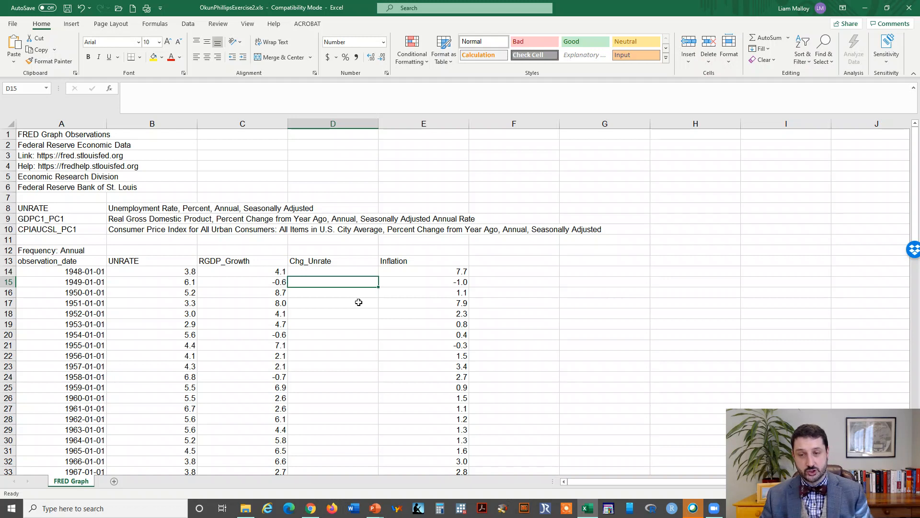
type("=")
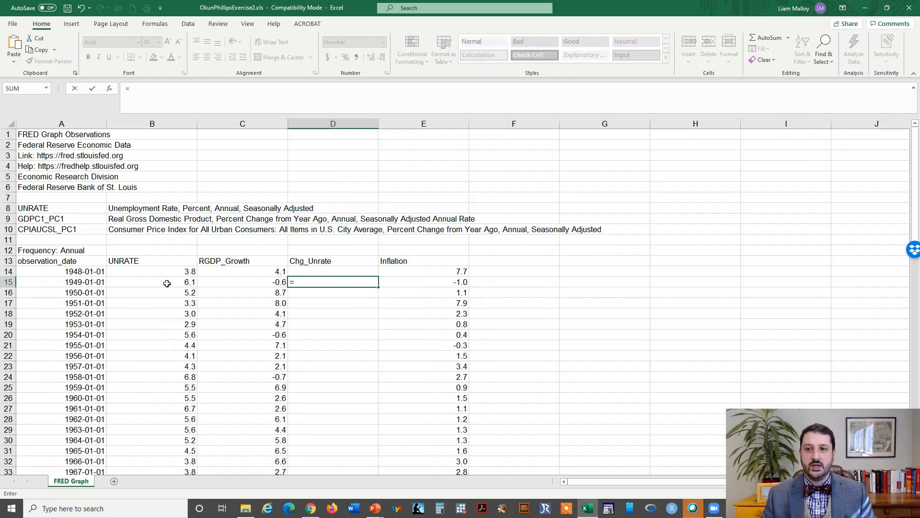
left_click(166, 284)
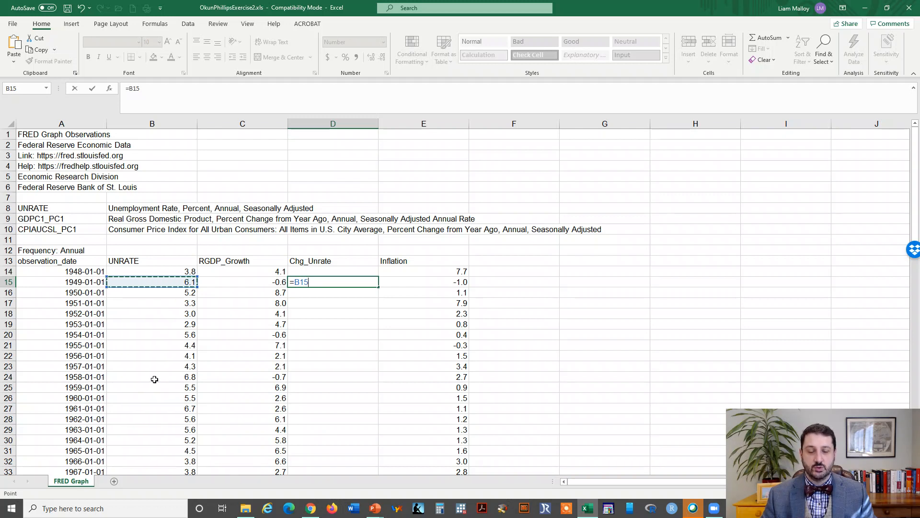
type("-")
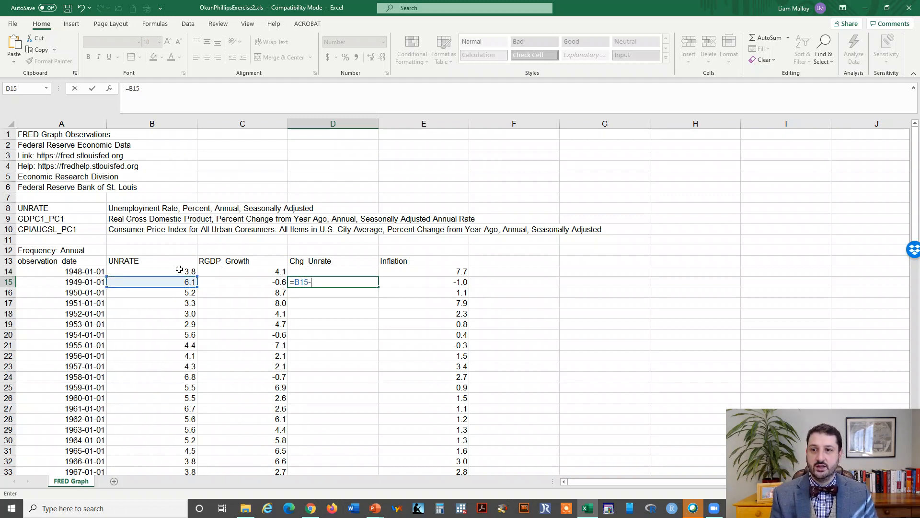
left_click(179, 271)
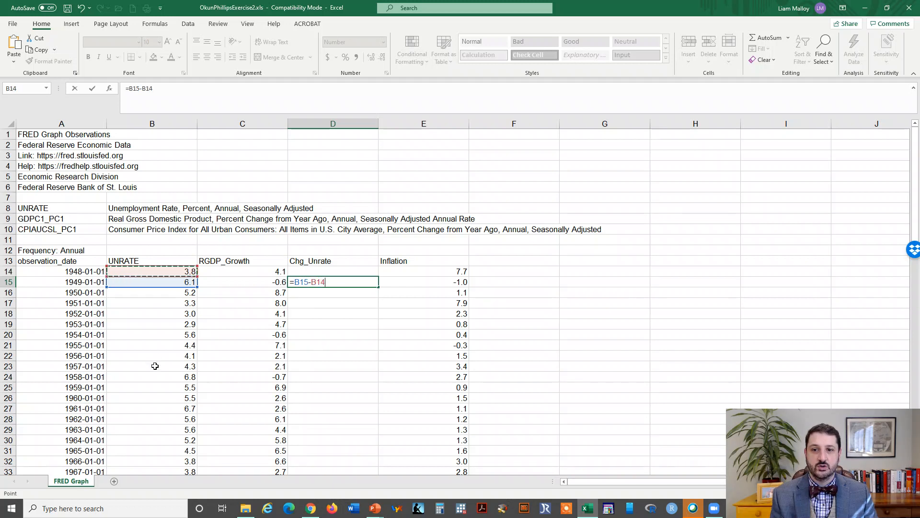
key("Return")
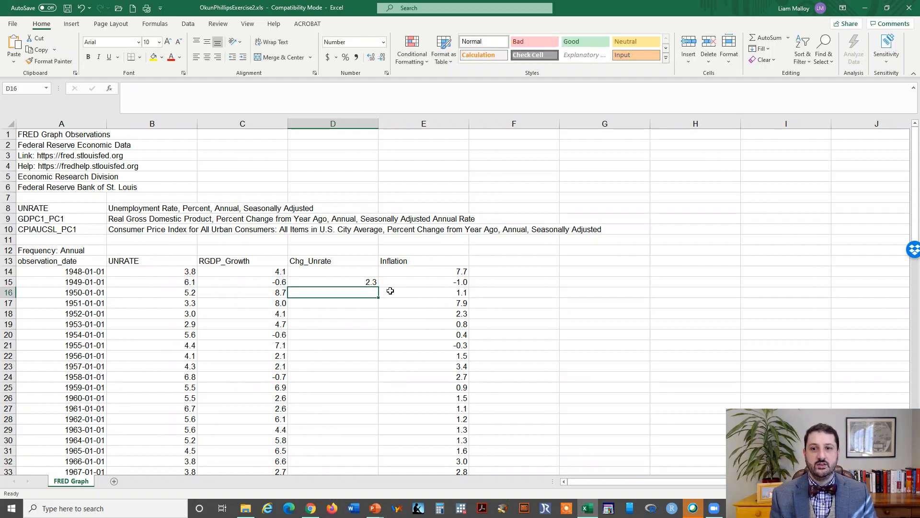
- Fill the unemployment-change formula from D15 down column D to the 2020 row and check the copied formula in D86
left_click(374, 283)
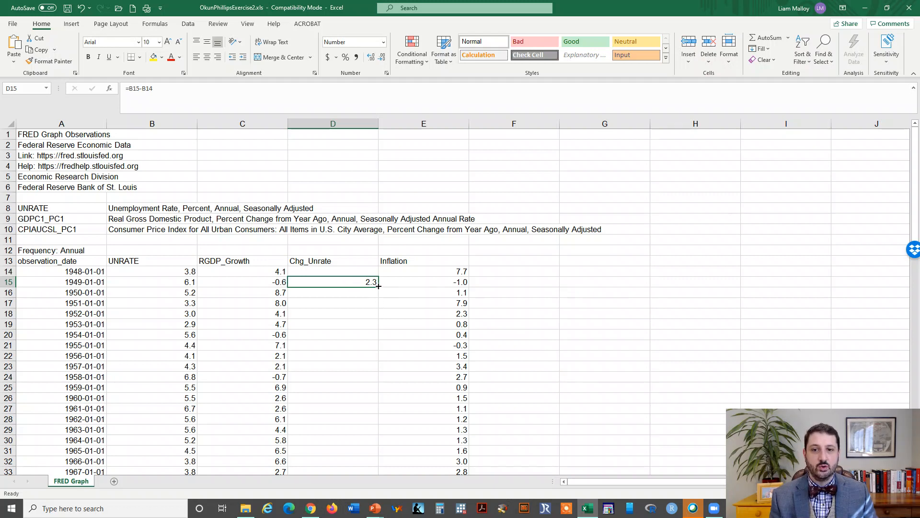
double_click(379, 285)
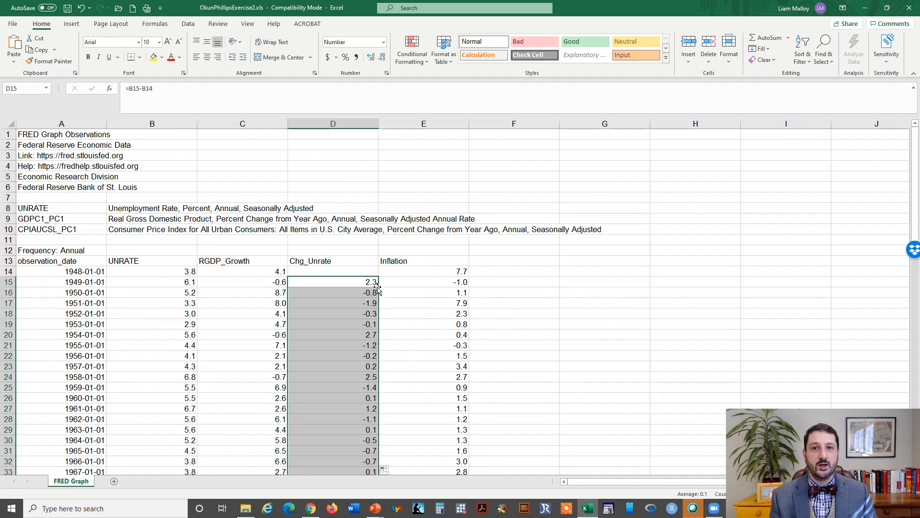
scroll(360, 335, "down", 10)
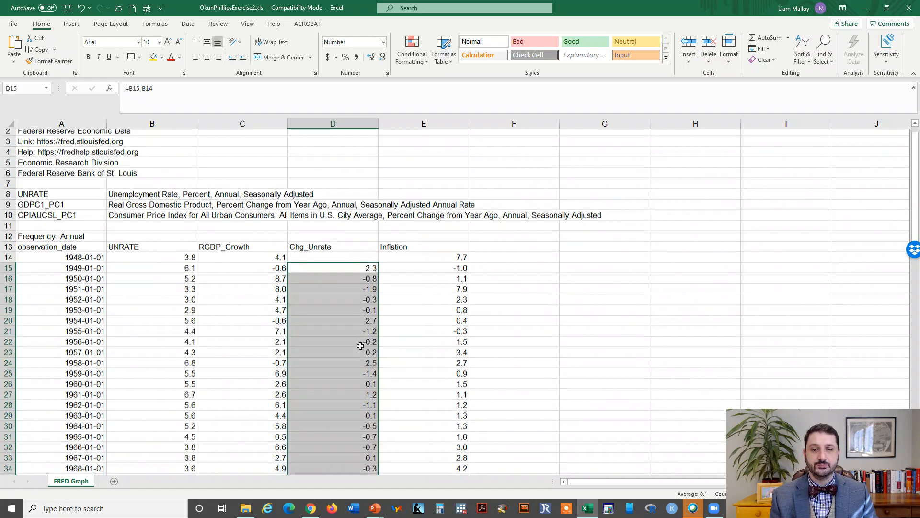
scroll(360, 349, "down", 12)
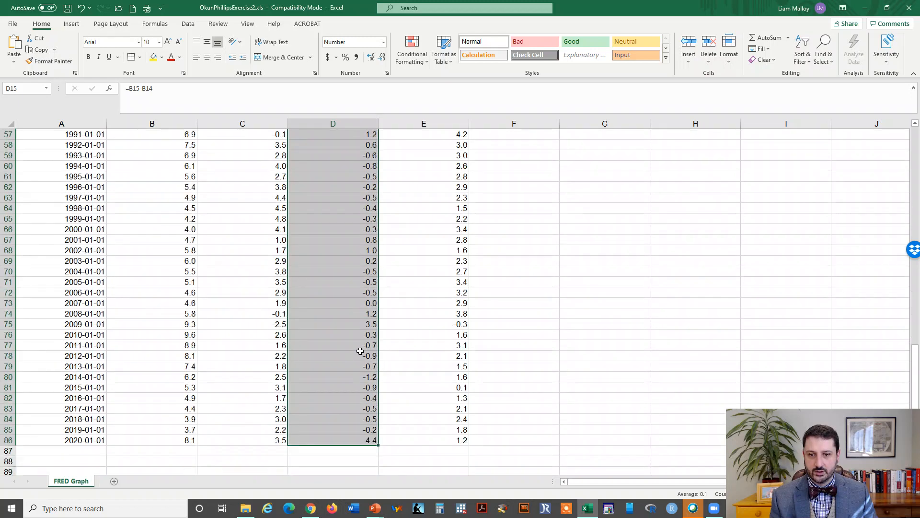
left_click(361, 334)
left_click(362, 334)
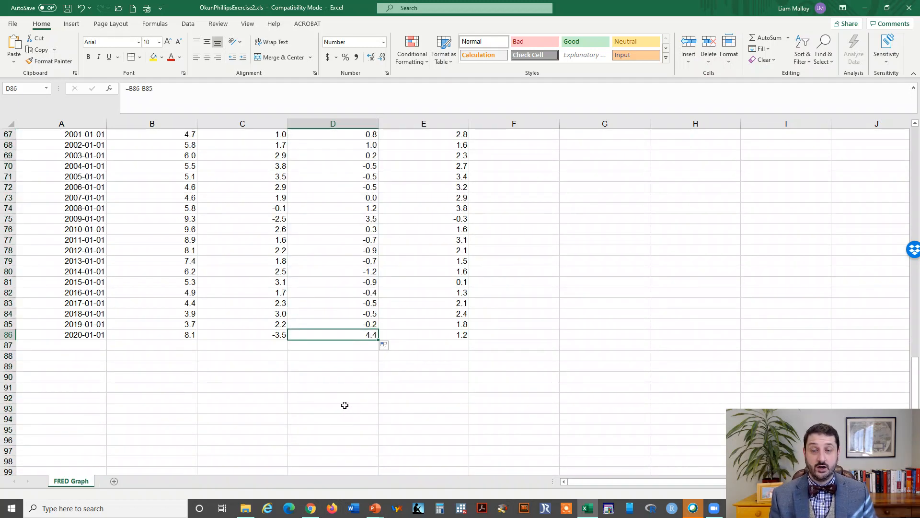
key("F2")
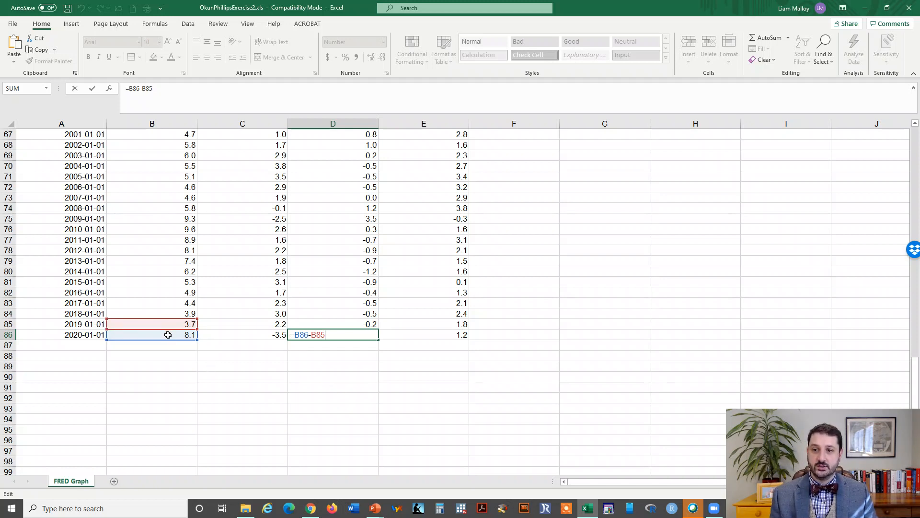
key("Return")
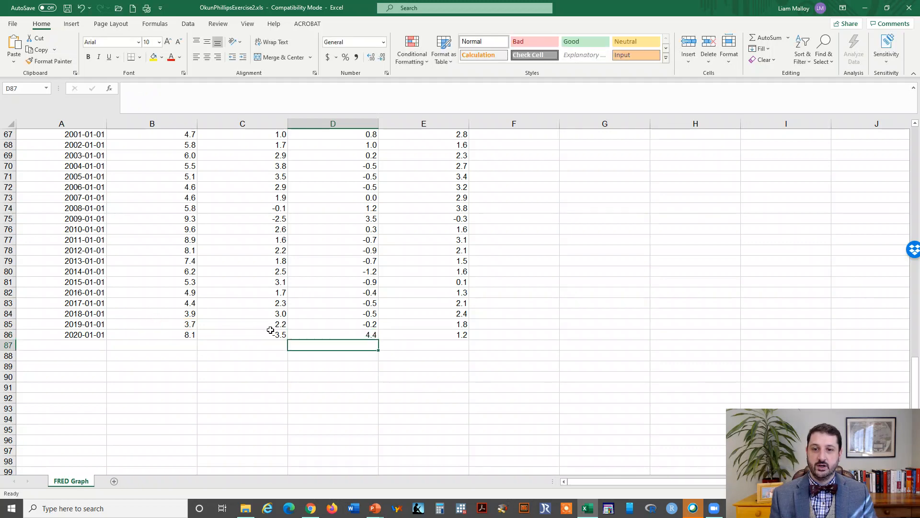
key("Up")
- Insert a markers-only scatter chart from the RGDP_Growth and Chg_Unrate columns, range C13:D86 including the headers
left_click_drag(918, 404, 909, 307)
left_click_drag(915, 185, 915, 148)
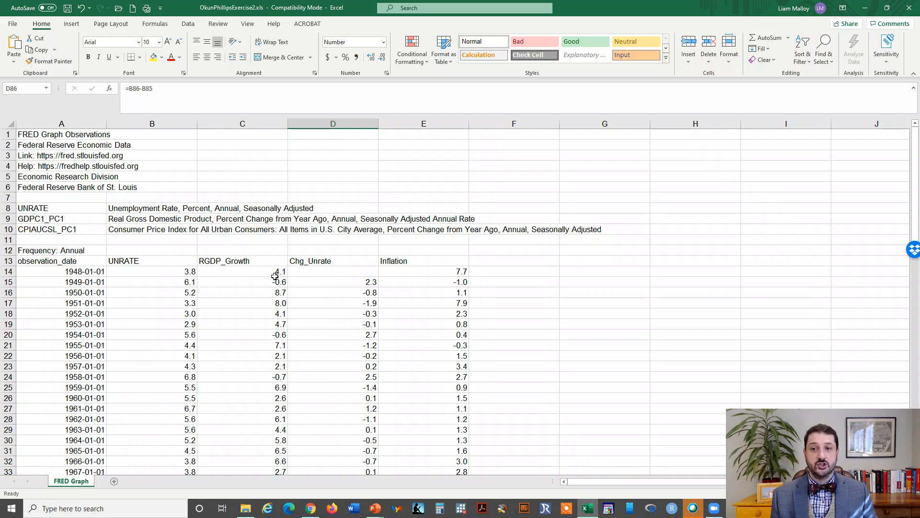
left_click(262, 262)
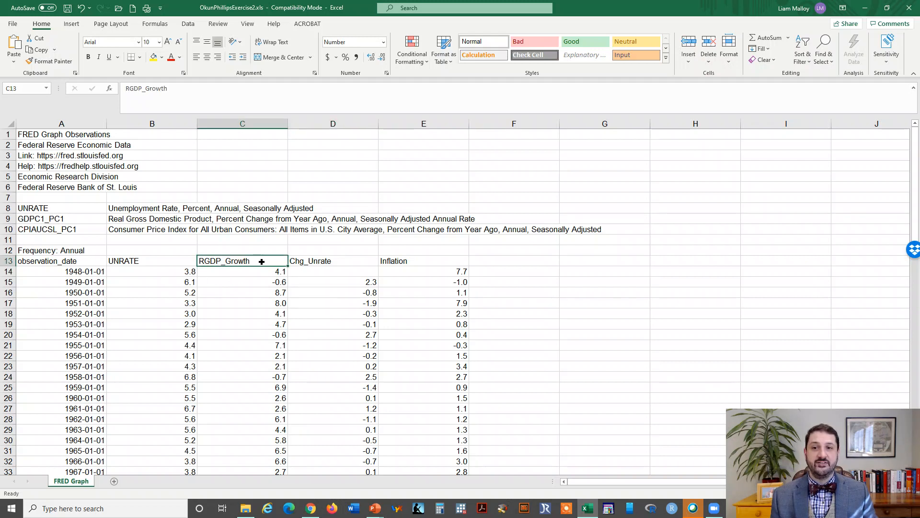
left_click_drag(262, 261, 310, 445)
left_click(73, 25)
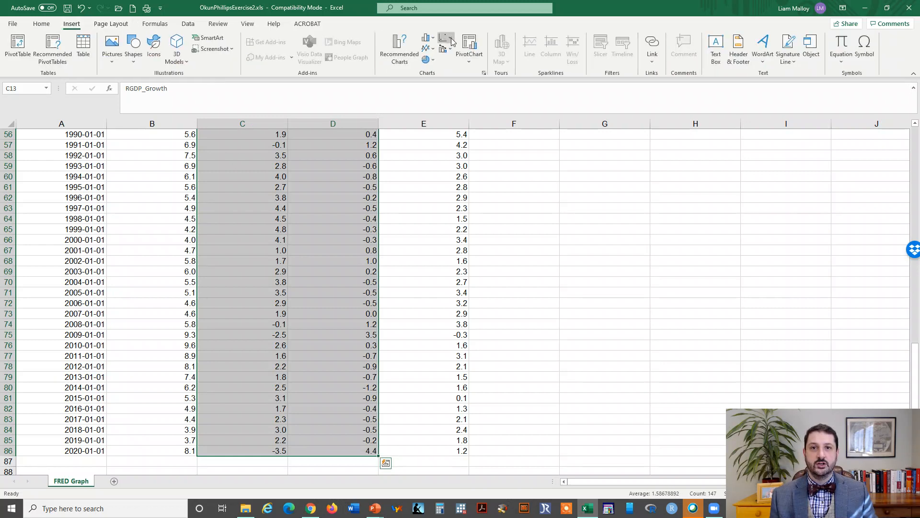
left_click(446, 41)
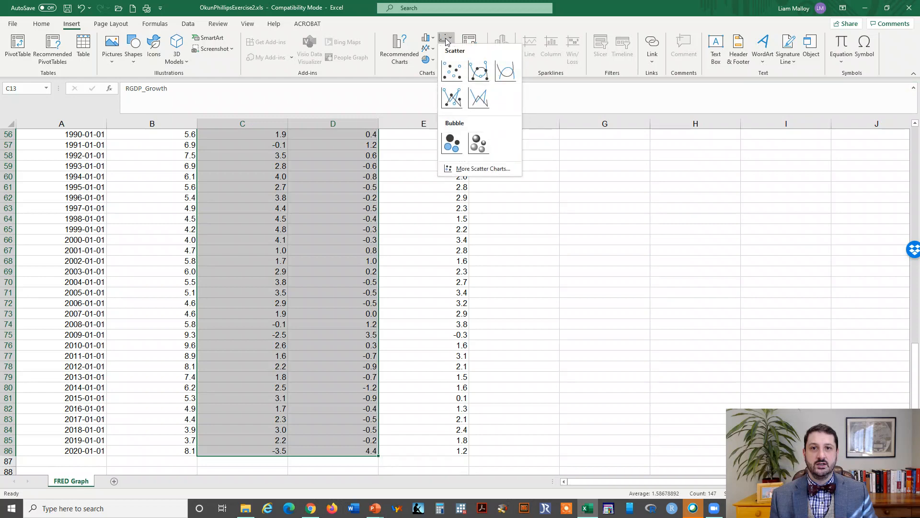
left_click(451, 72)
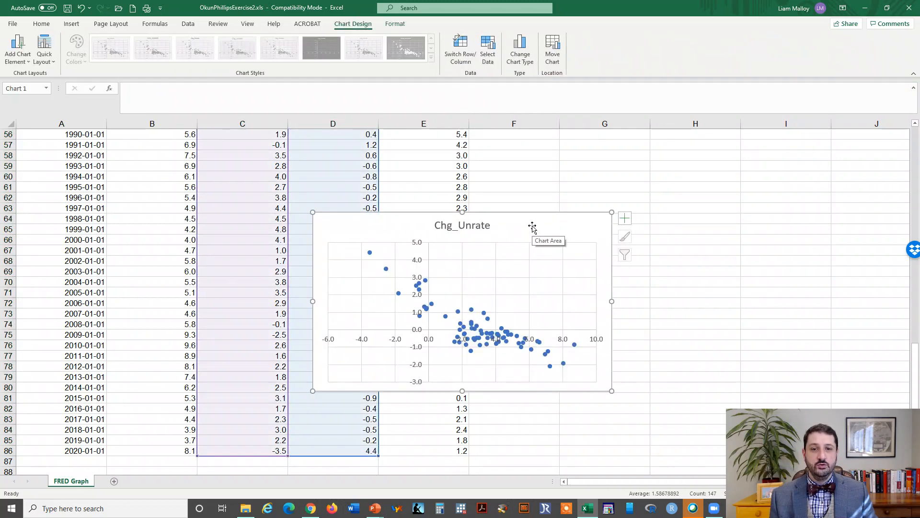
- Move the scatter chart to a new sheet named Okuns
right_click(532, 227)
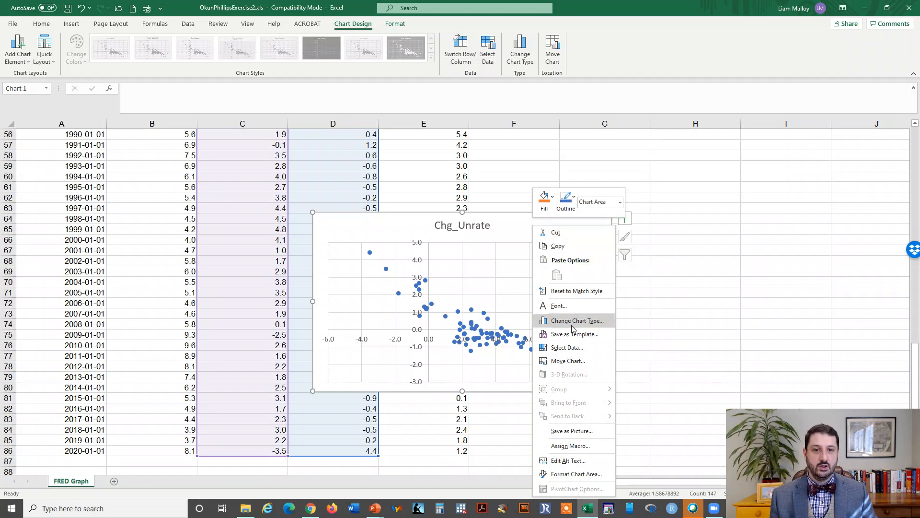
left_click(568, 360)
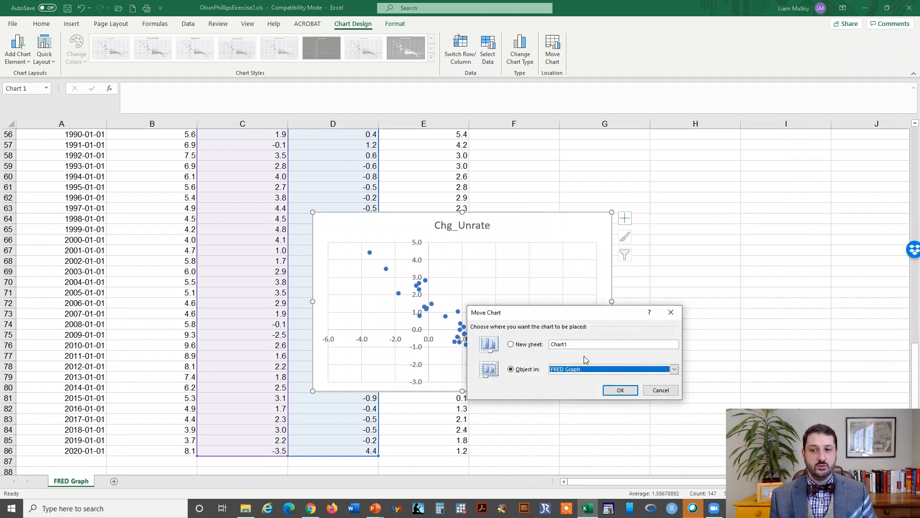
left_click(526, 344)
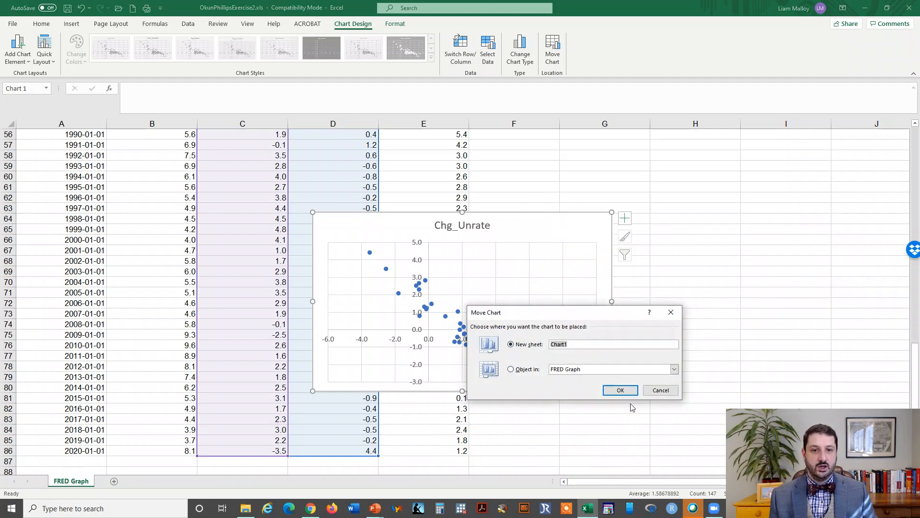
left_click(613, 344)
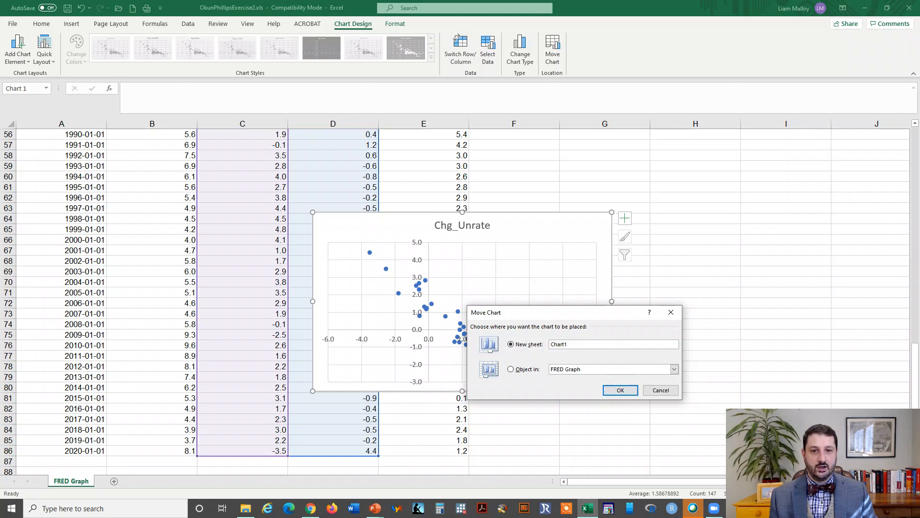
double_click(612, 343)
type("Okuns")
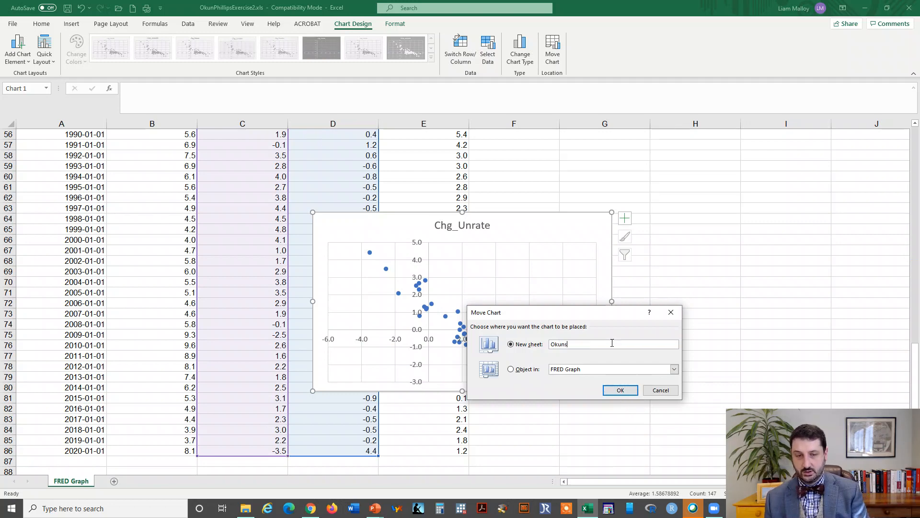
key("Return")
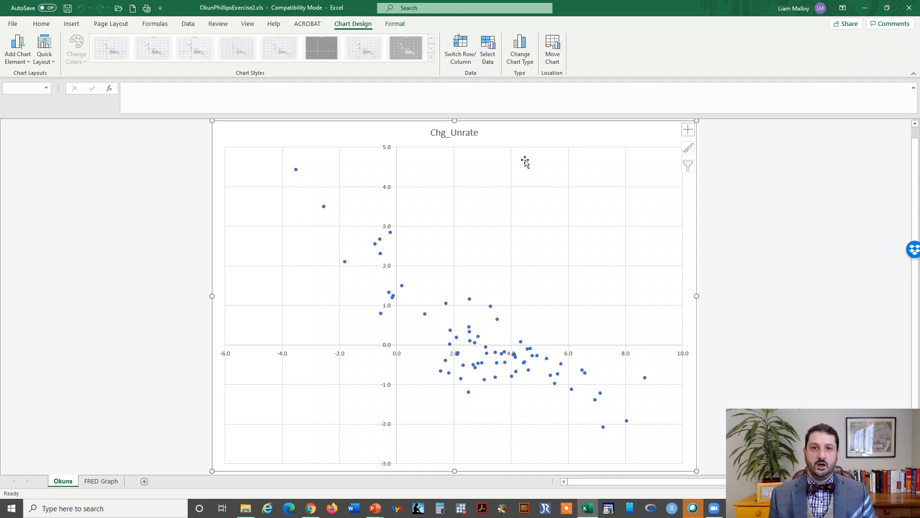
- Enlarge all text in the Okuns chart to font size 16
left_click(42, 25)
left_click(167, 43)
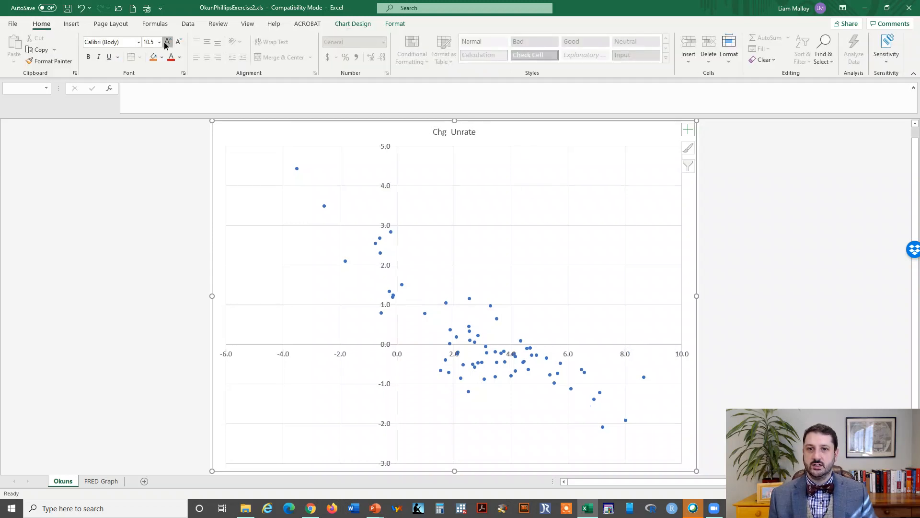
left_click(167, 43)
left_click(167, 43)
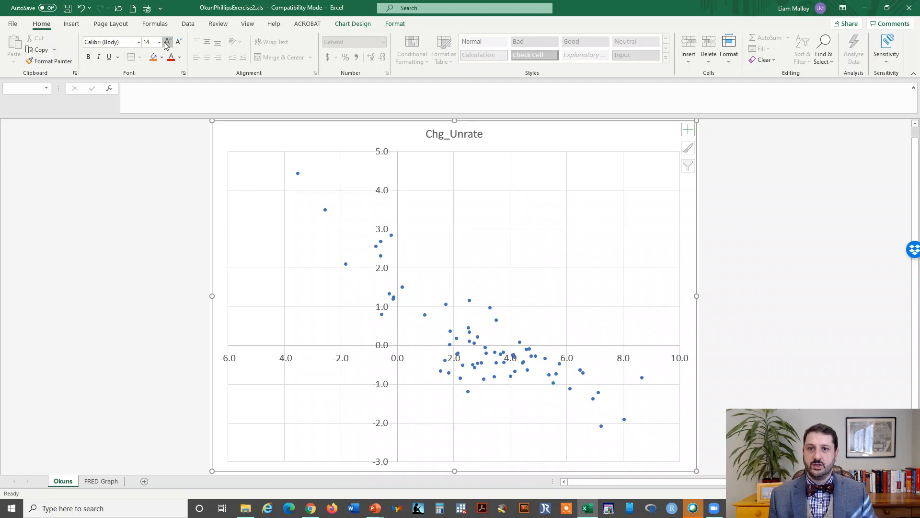
left_click(167, 43)
- Change the chart title to "Okun's Law, 1949-2020, United States"
left_click(466, 137)
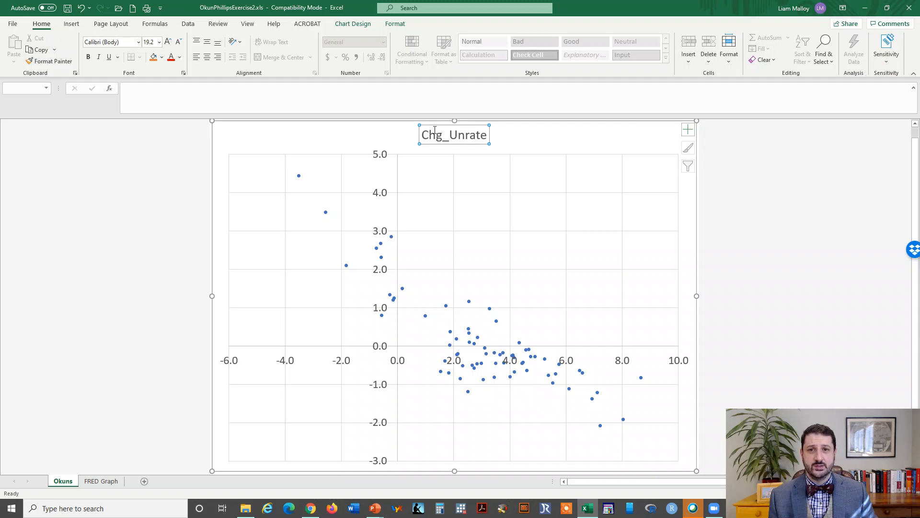
double_click(448, 134)
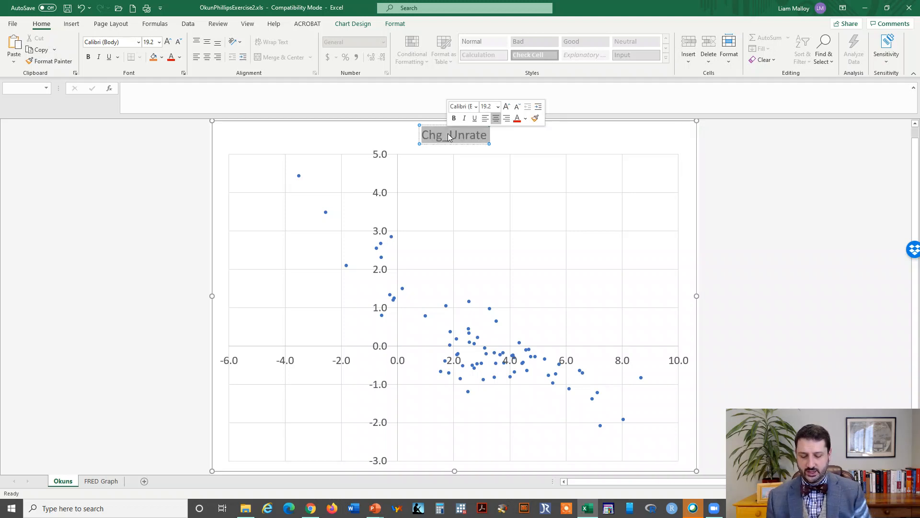
type("Okun's La")
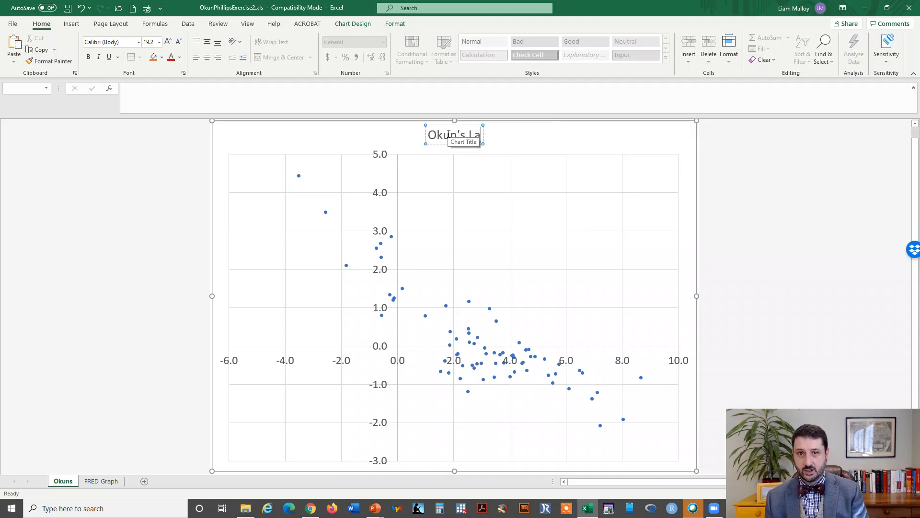
type("w, 194")
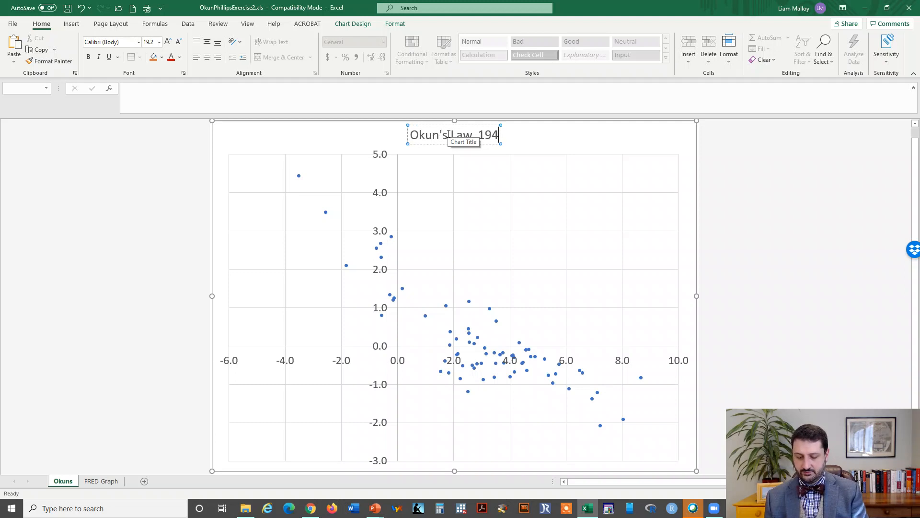
type("9-2020")
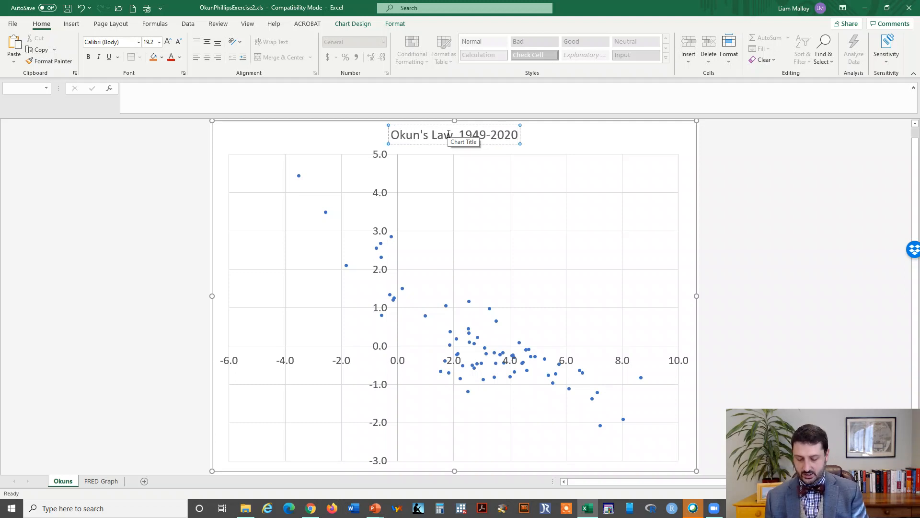
type(", United States")
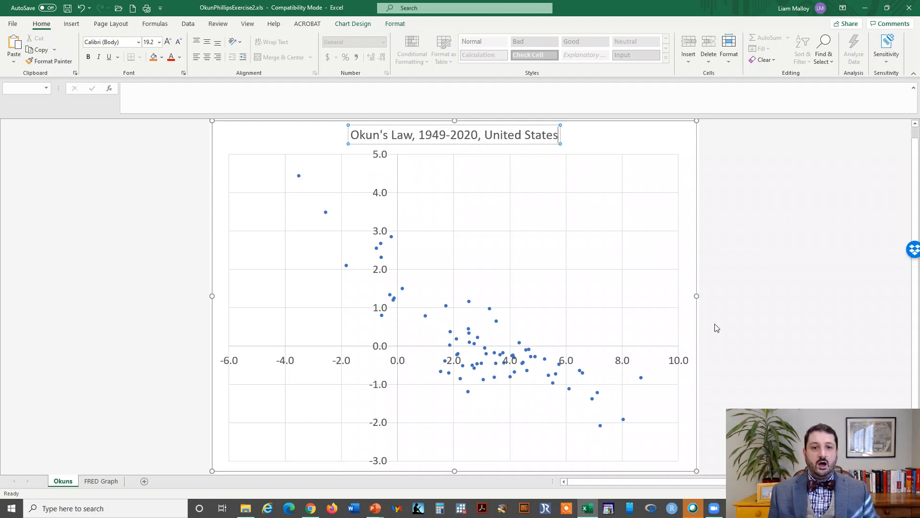
left_click(312, 141)
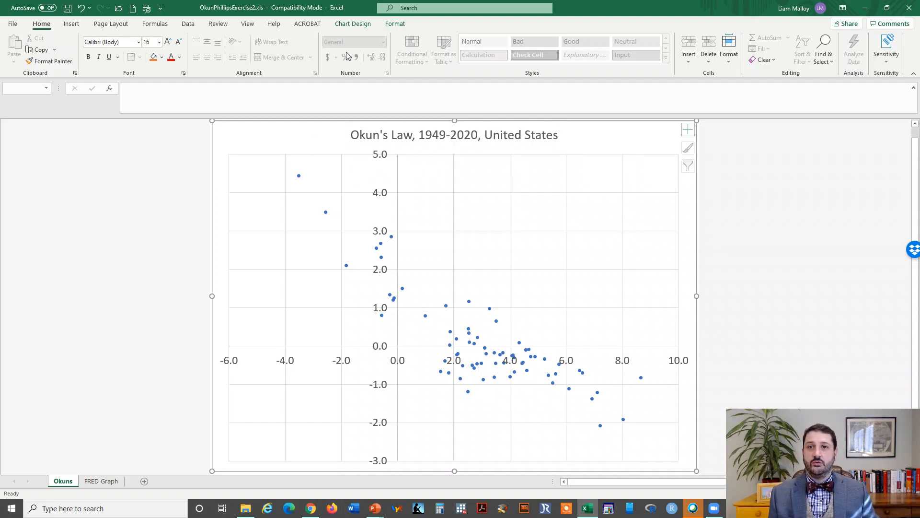
- Add a primary horizontal axis title to the chart reading "Real GDP Growth (Annual)"
left_click(350, 24)
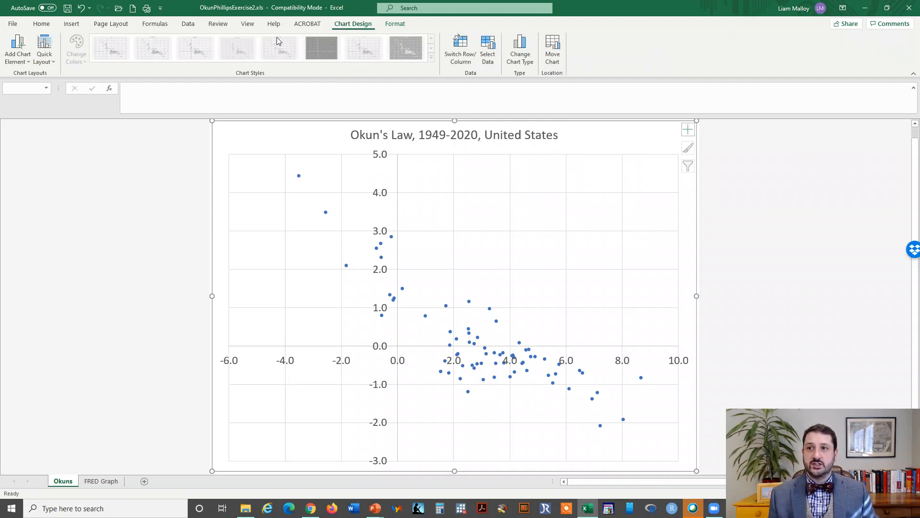
left_click(28, 59)
mouse_move(29, 93)
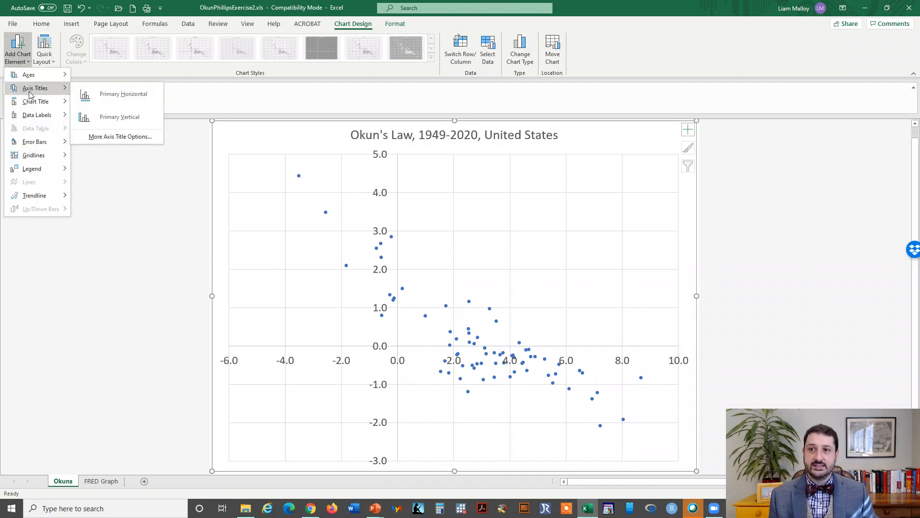
left_click(109, 101)
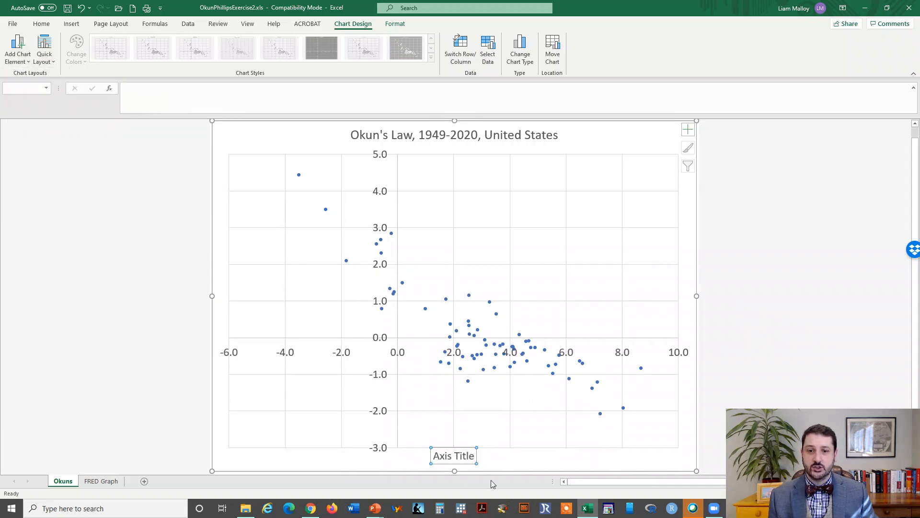
triple_click(461, 459)
type("R")
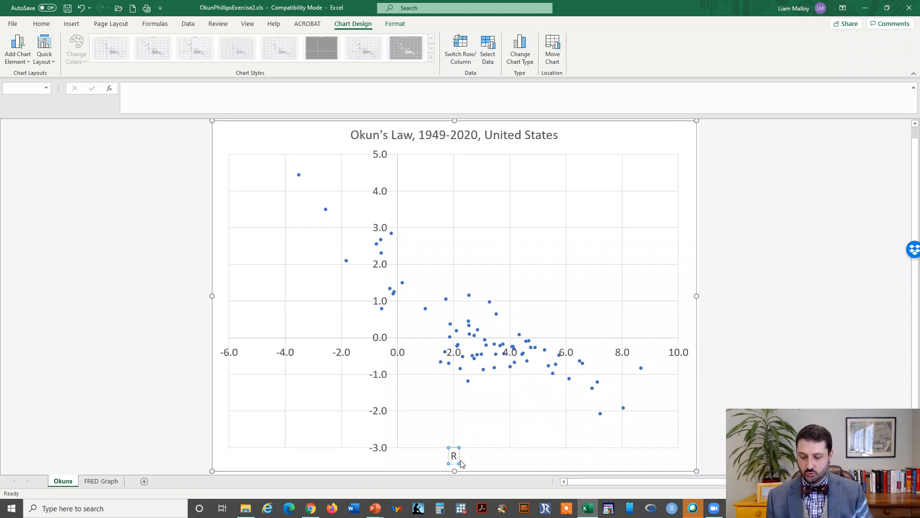
type("eal GDP")
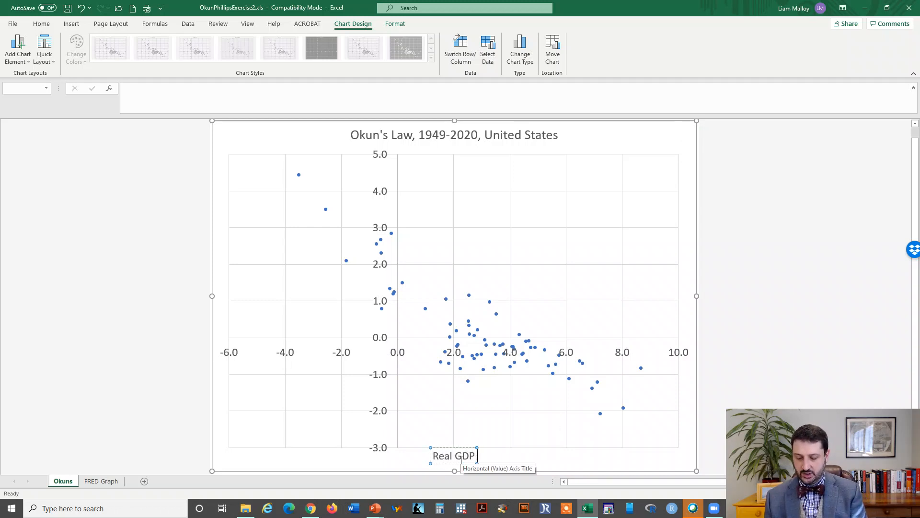
type(" Growth (Ann")
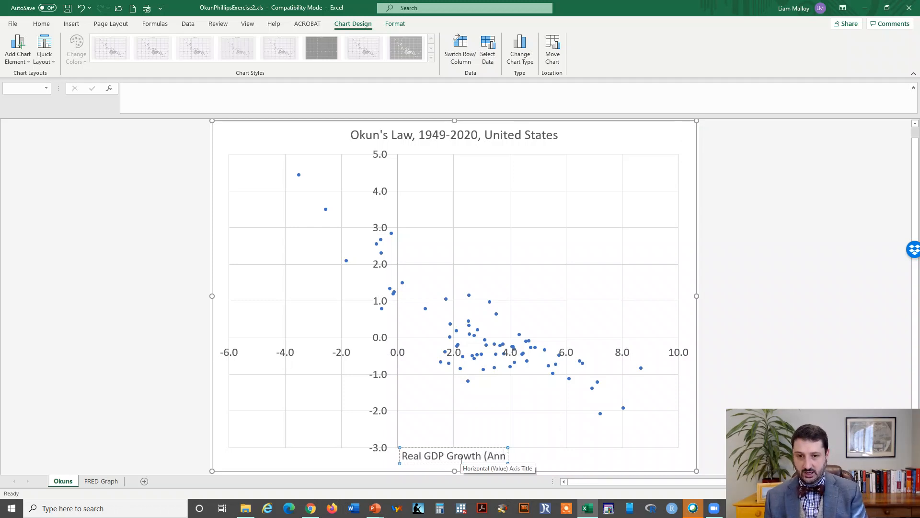
type("ual)")
- Add a primary vertical axis title to the Okuns chart reading "Change in the Unemployment Rate (Annual)"
left_click(17, 48)
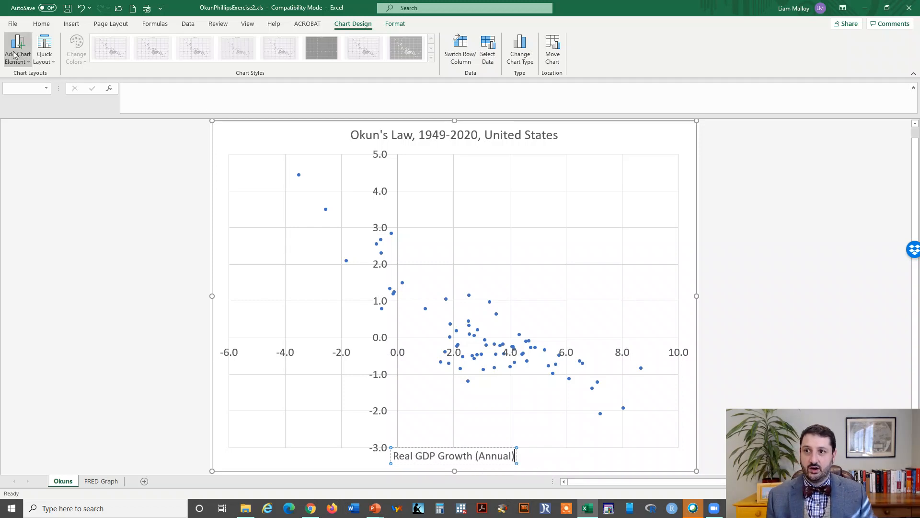
mouse_move(26, 86)
left_click(115, 117)
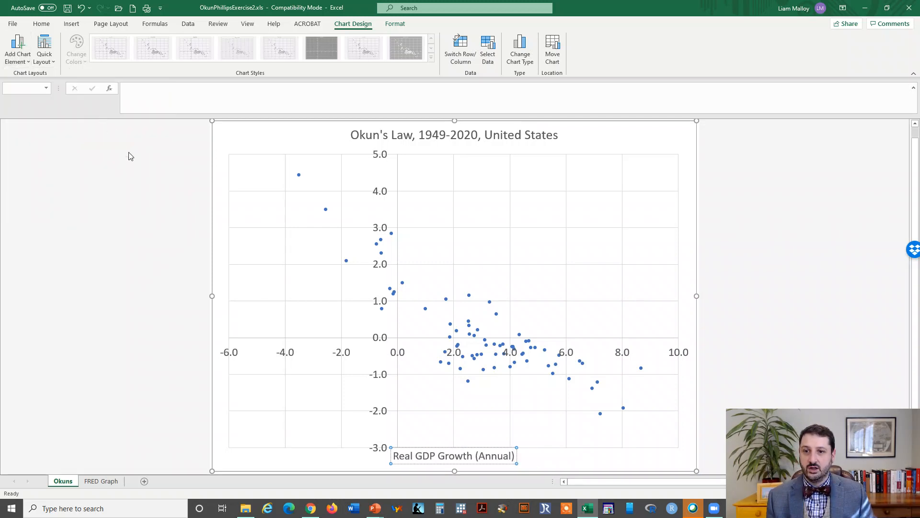
triple_click(228, 312)
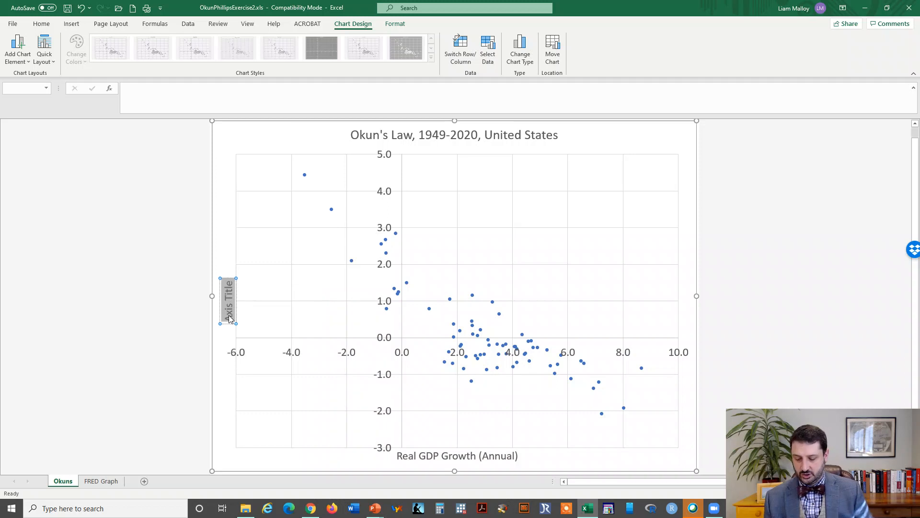
type("Change in the U")
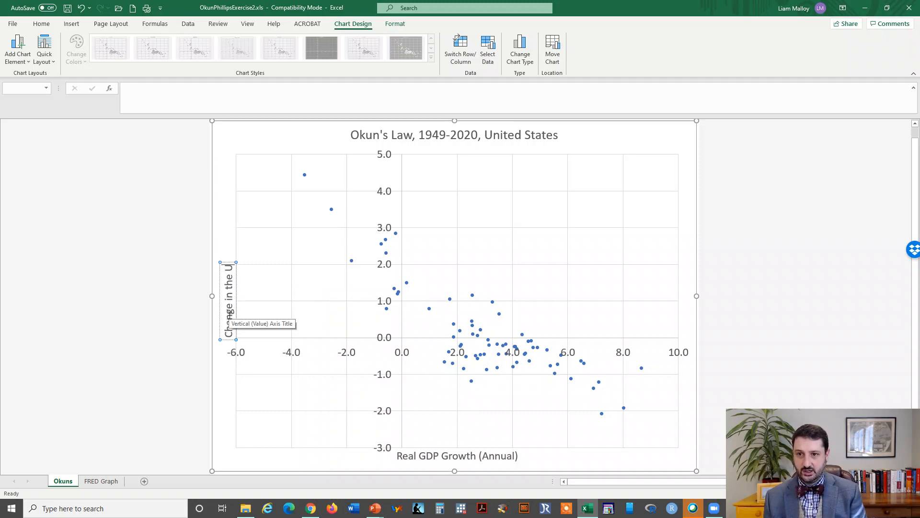
type("nemployment")
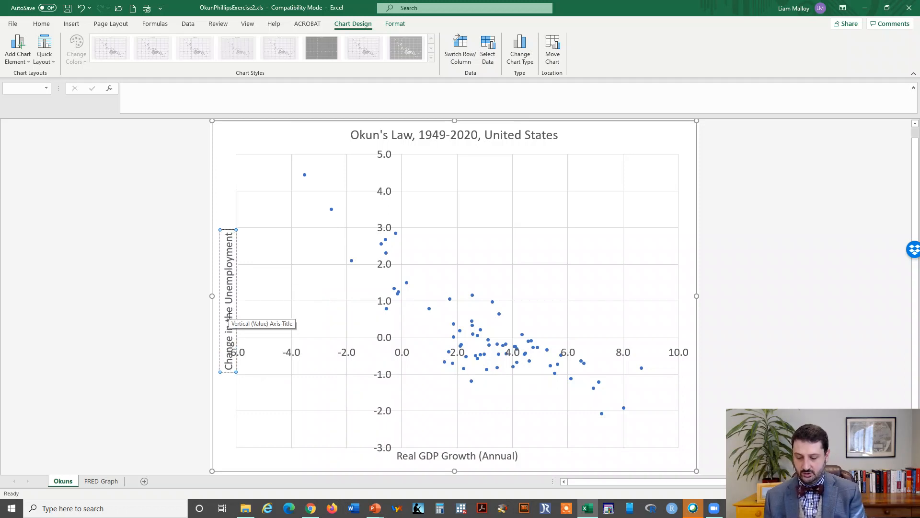
type(" Rate (A")
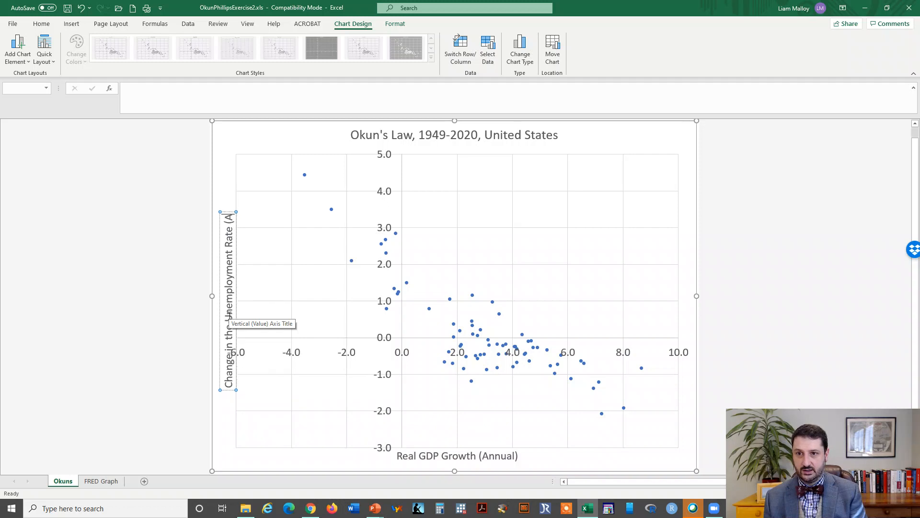
type("nnual)")
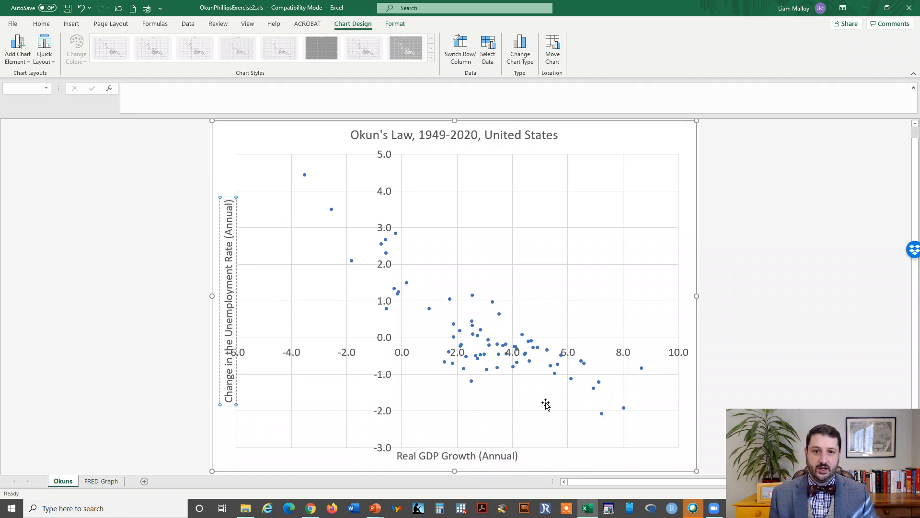
left_click(686, 394)
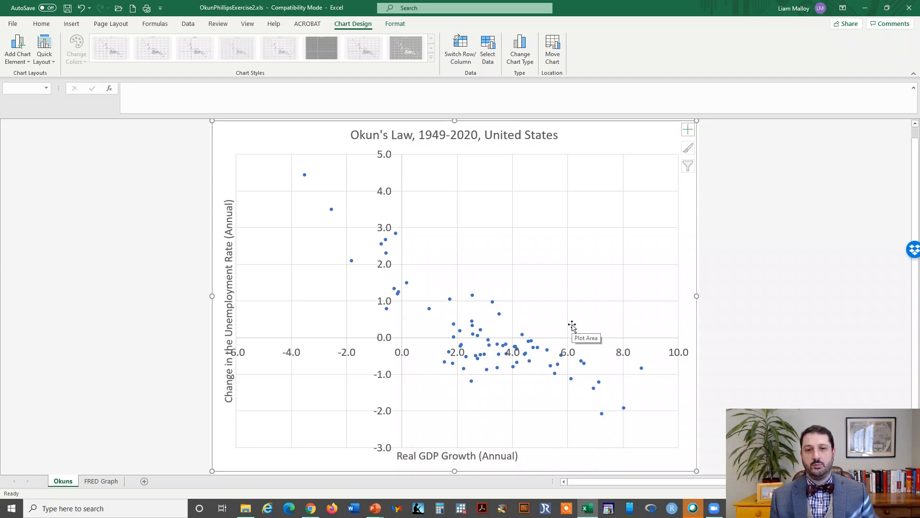
- Add a linear trendline with its equation and R-squared value to the scatter series, and place the equation label above the line's lower end
right_click(481, 332)
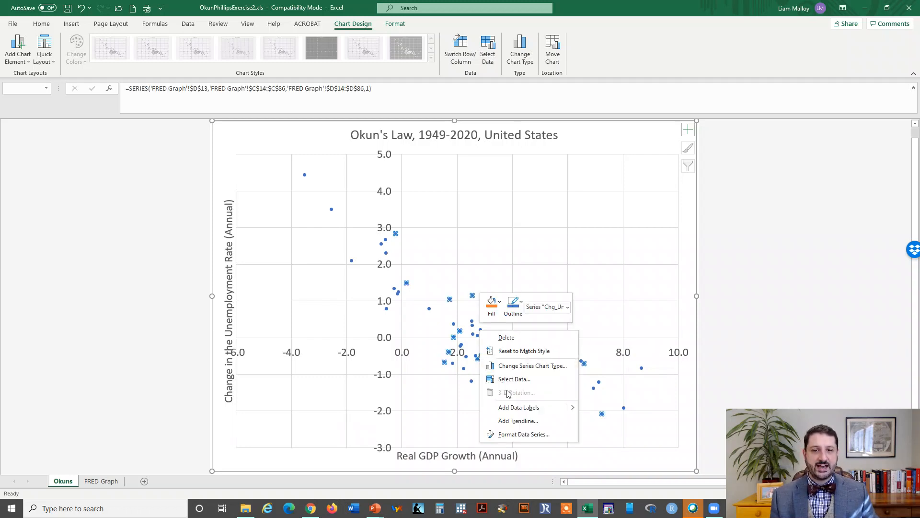
key("Escape")
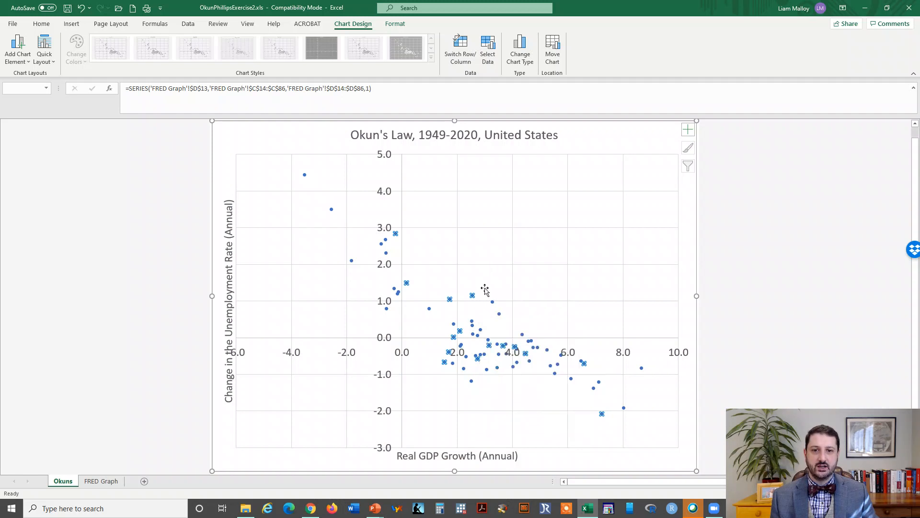
right_click(473, 299)
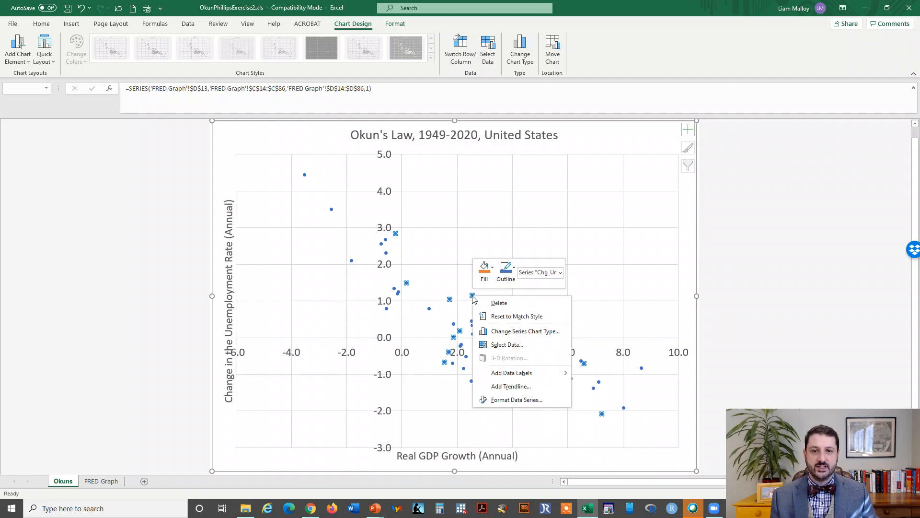
left_click(507, 387)
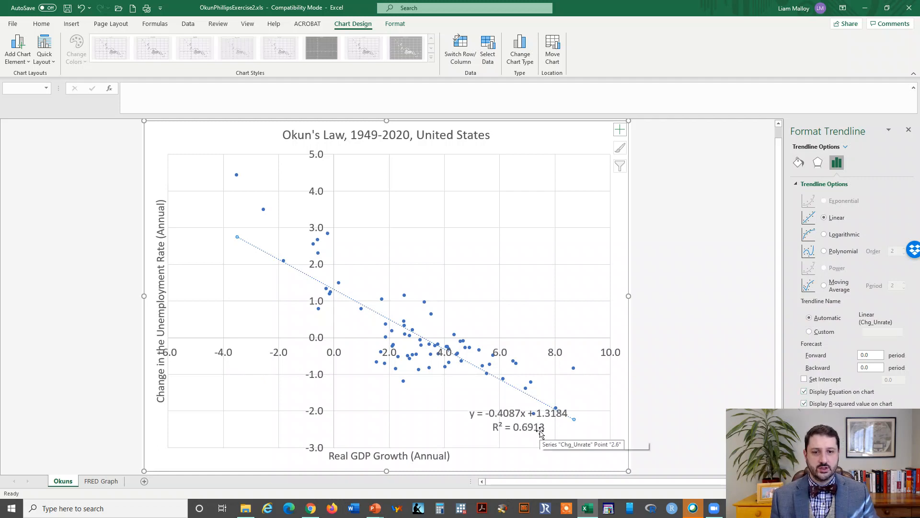
left_click_drag(544, 431, 552, 328)
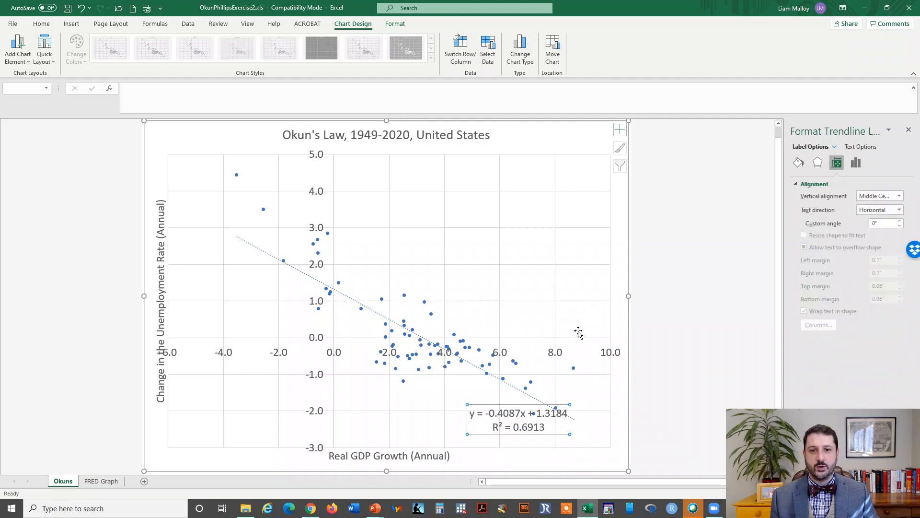
left_click(622, 320)
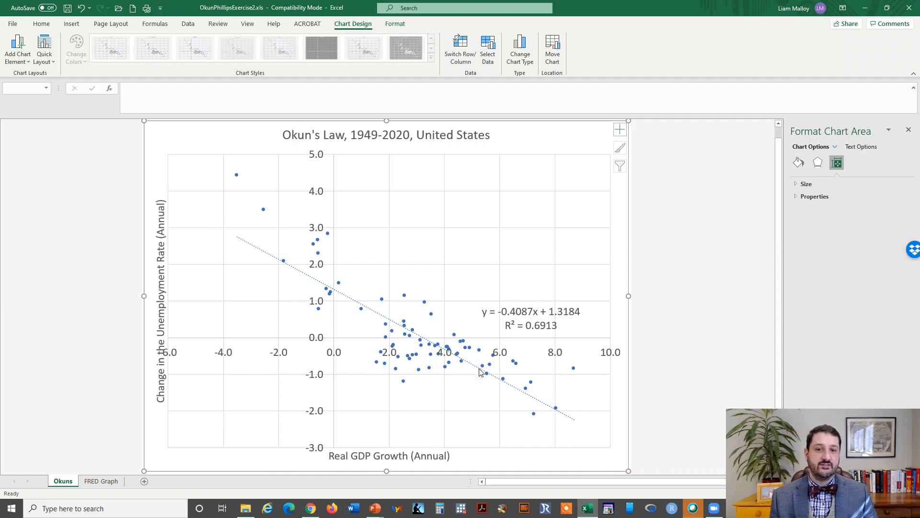
- Switch to Calculator, divide the trendline intercept 1.3184 by the slope 0.4087, and close it after reading the result
left_click(438, 512)
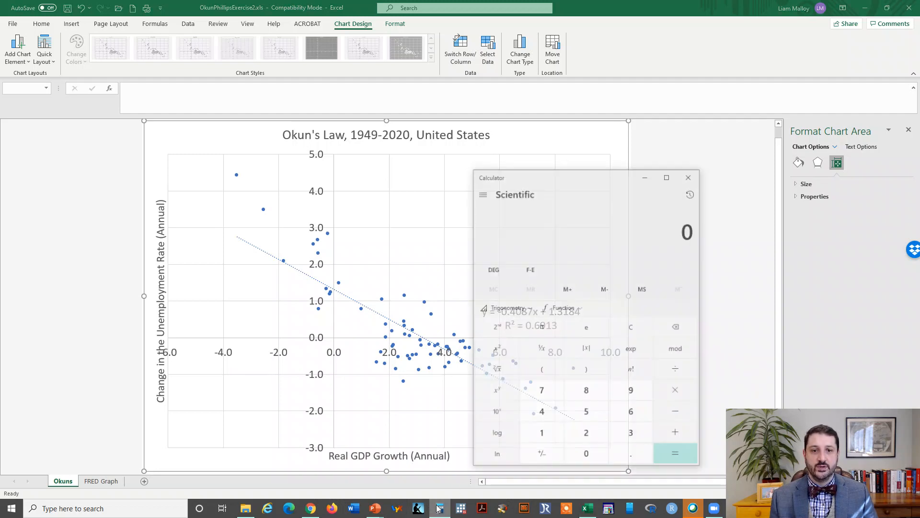
left_click_drag(581, 185, 282, 163)
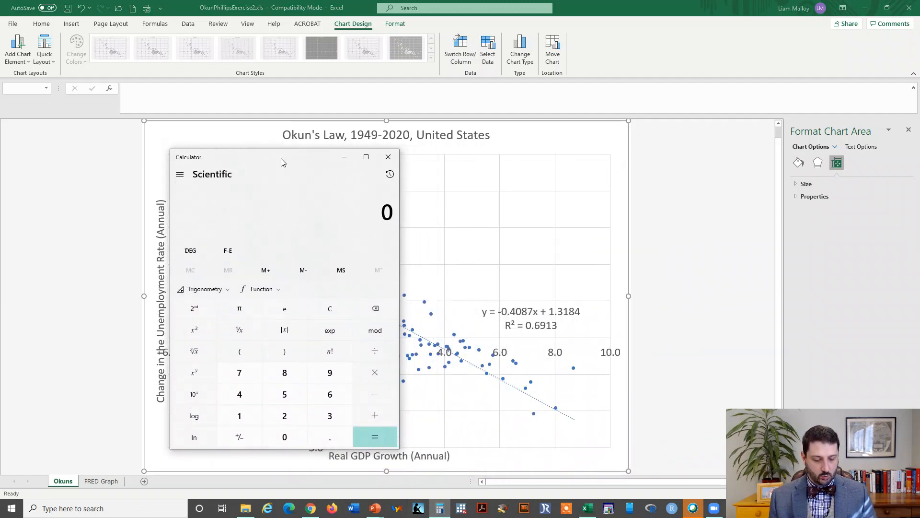
type("1.3184")
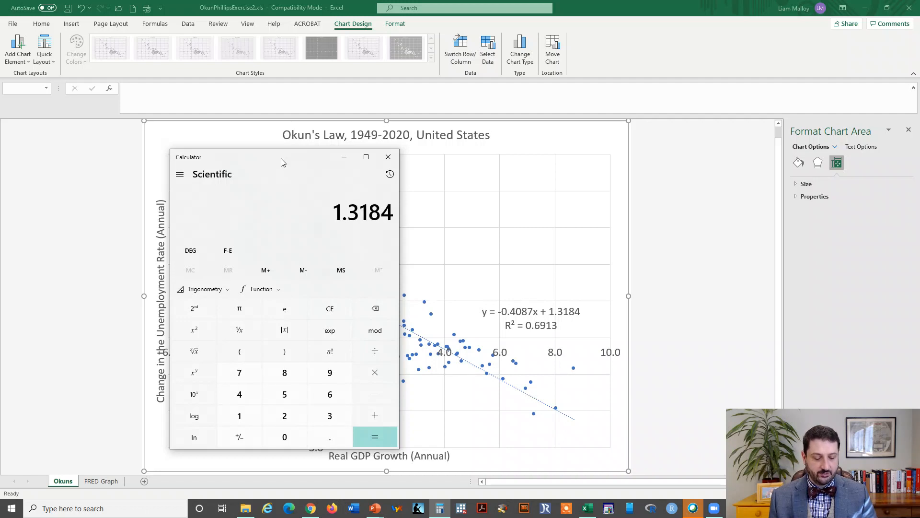
type("/.4087")
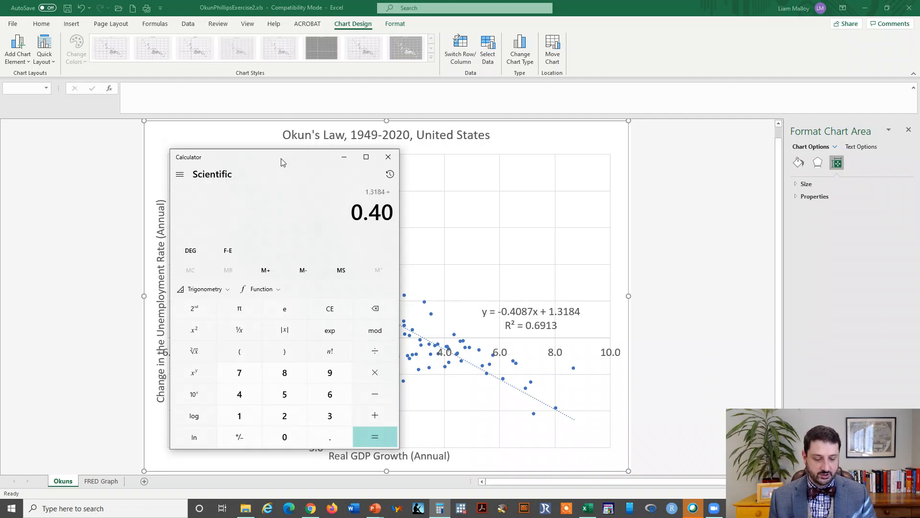
key("Return")
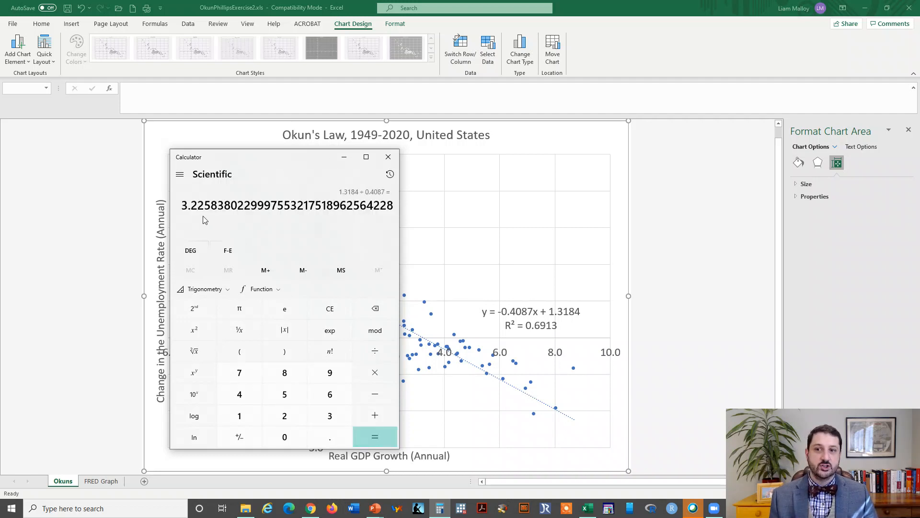
left_click(388, 157)
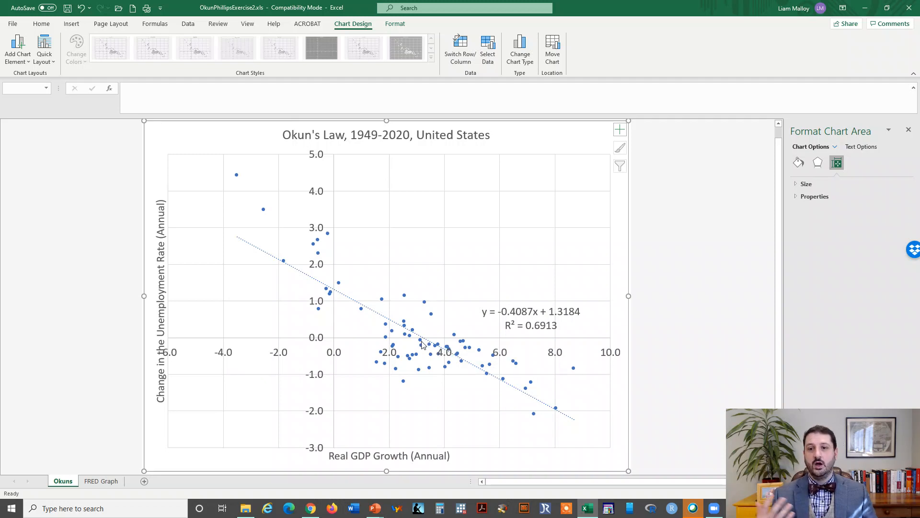
- Insert a blank column before the RGDP_Growth column on the FRED Graph sheet
left_click(101, 480)
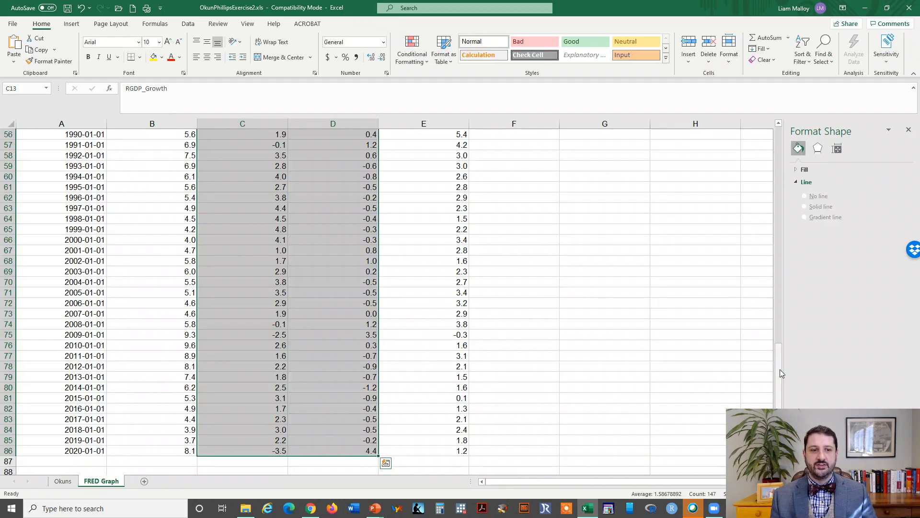
left_click_drag(778, 371, 778, 143)
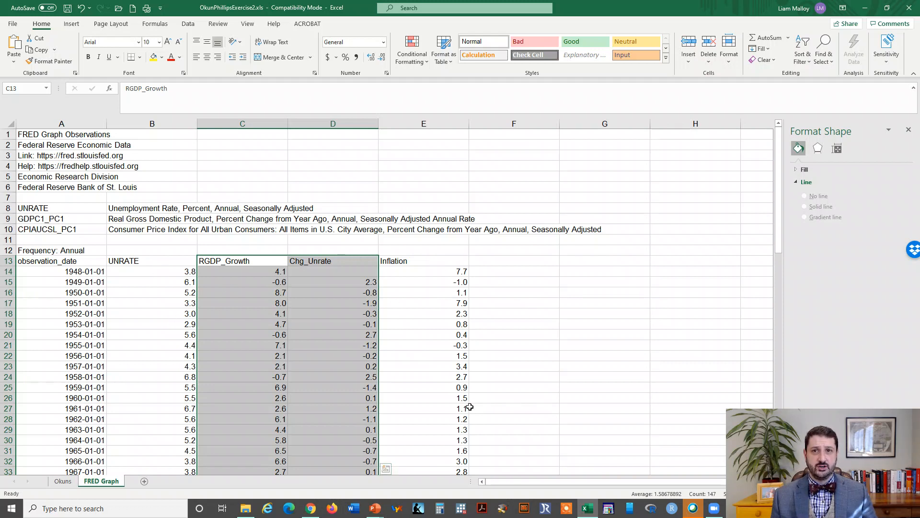
left_click(243, 124)
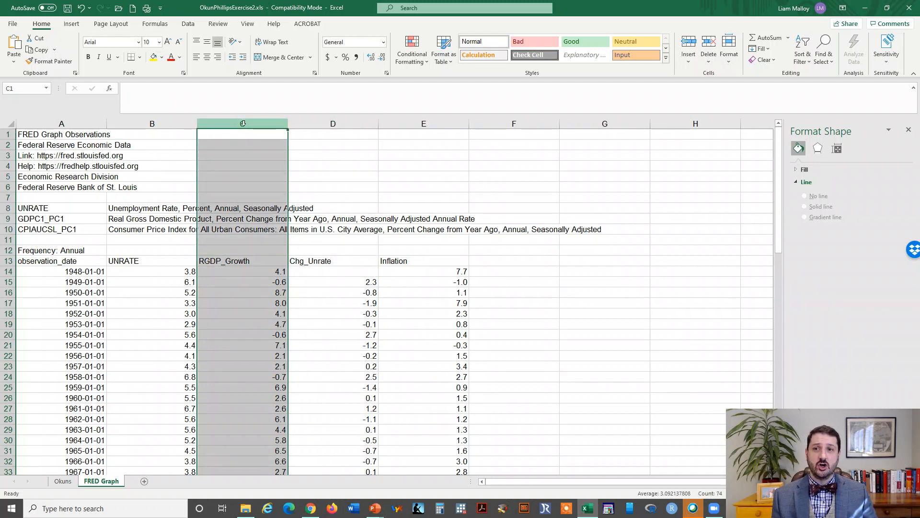
right_click(243, 124)
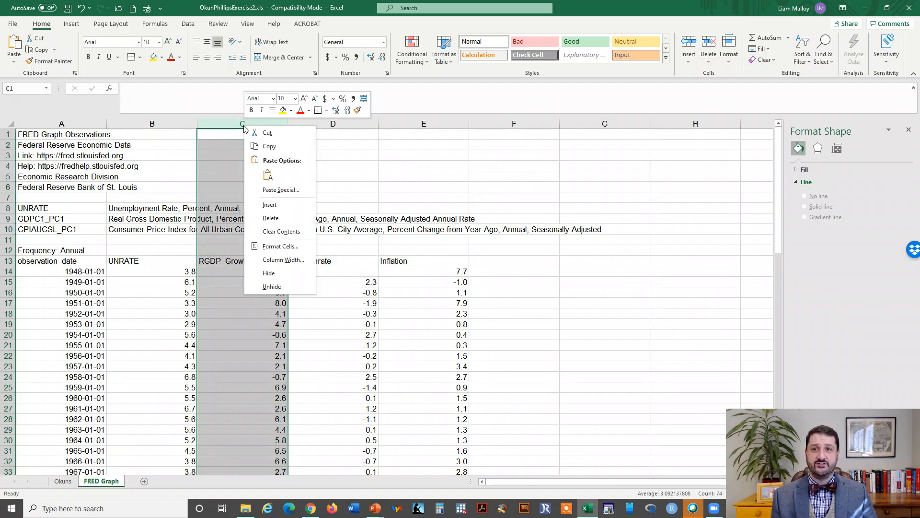
left_click(264, 205)
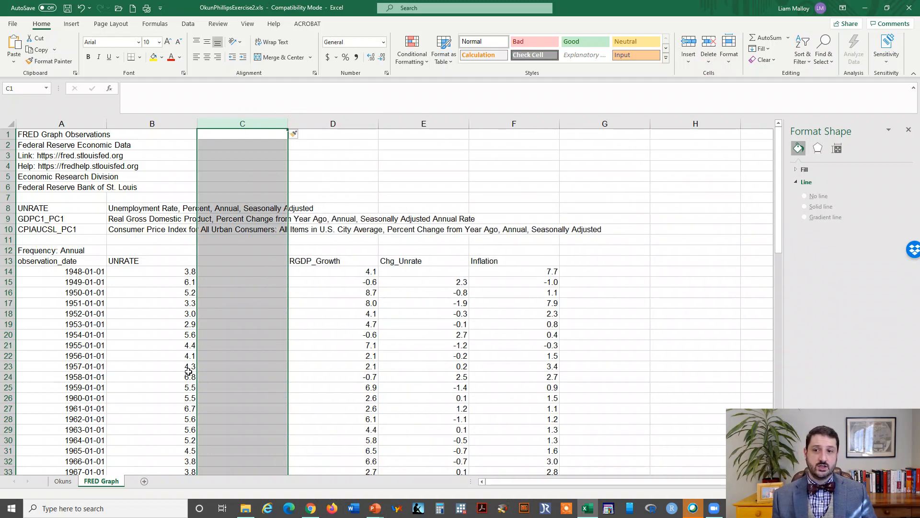
- Enter the header "Chg_Inflation" in cell C13 of the new blank column
left_click(176, 263)
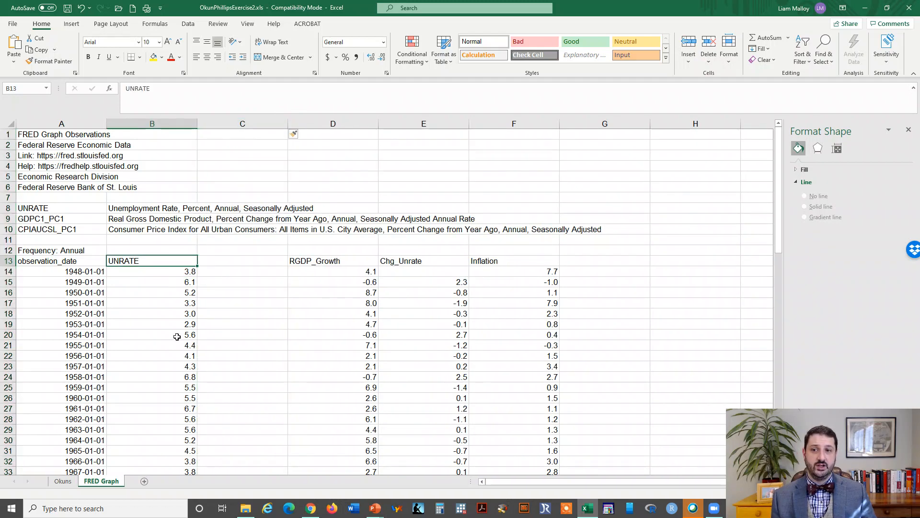
left_click(259, 263)
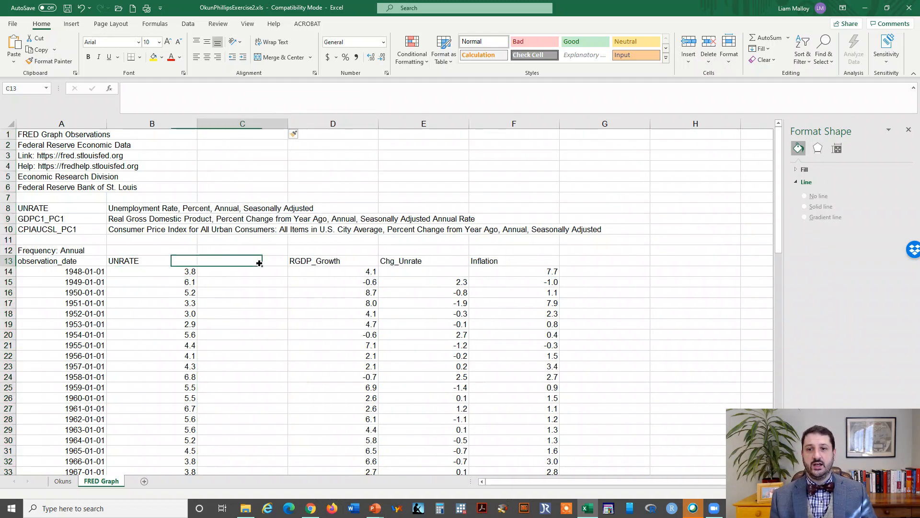
type("Chg")
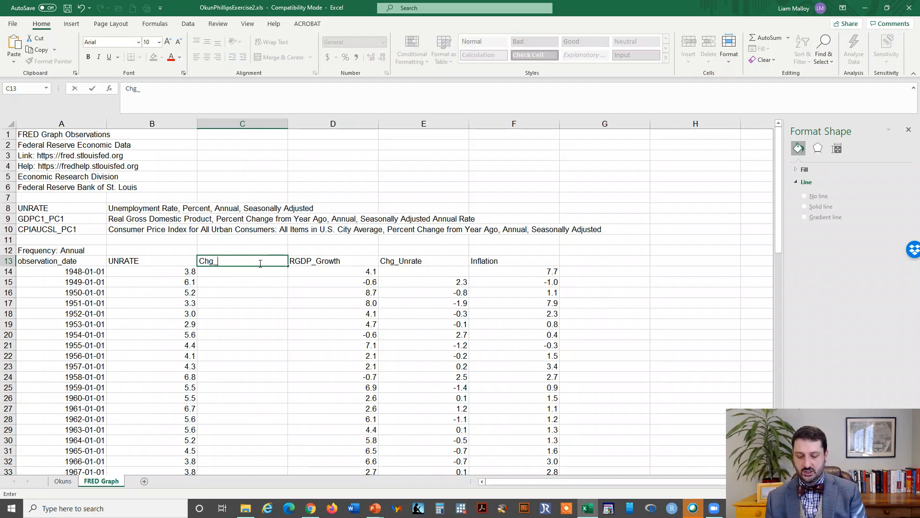
type("_Inflation")
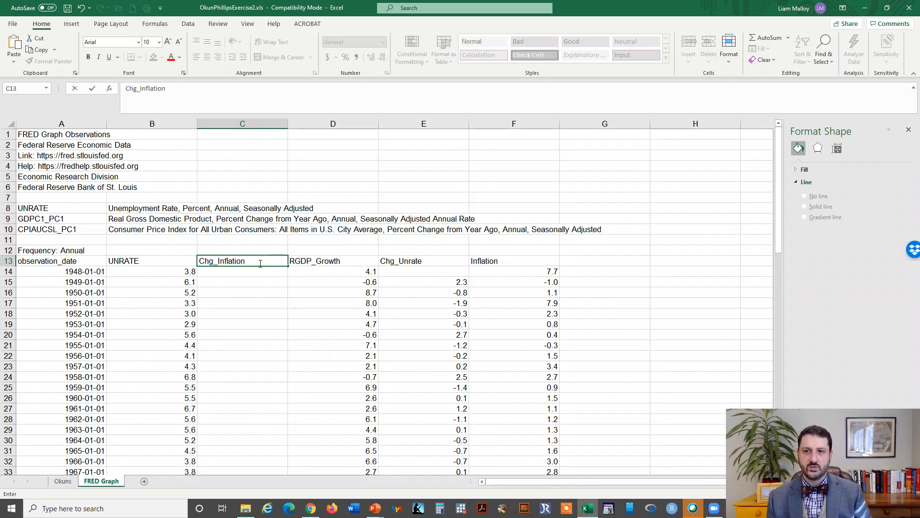
key("Return")
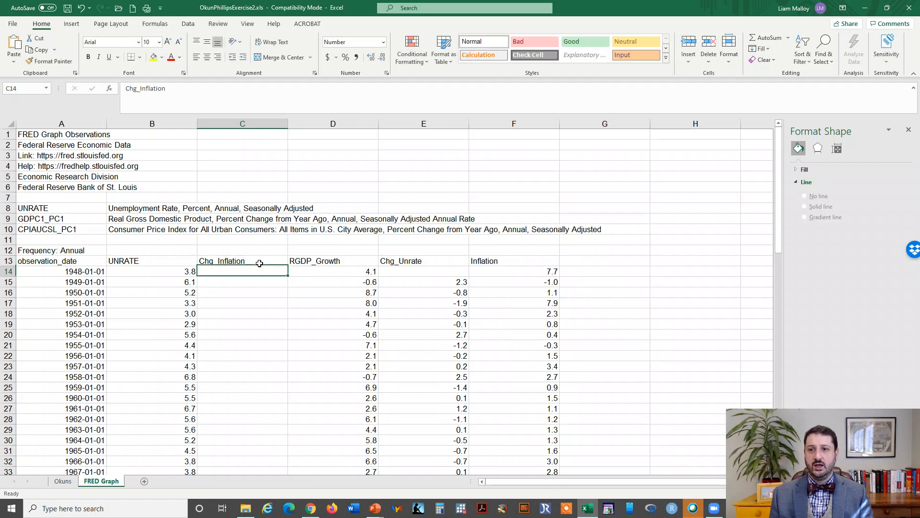
- Calculate the 1949 change in inflation in cell C15 with the formula =F15-F14
key("Return")
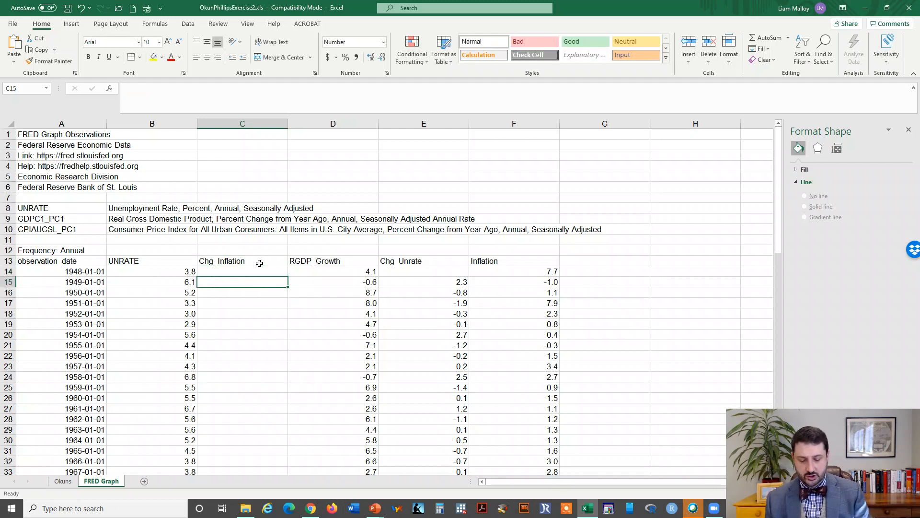
type("=")
left_click(512, 283)
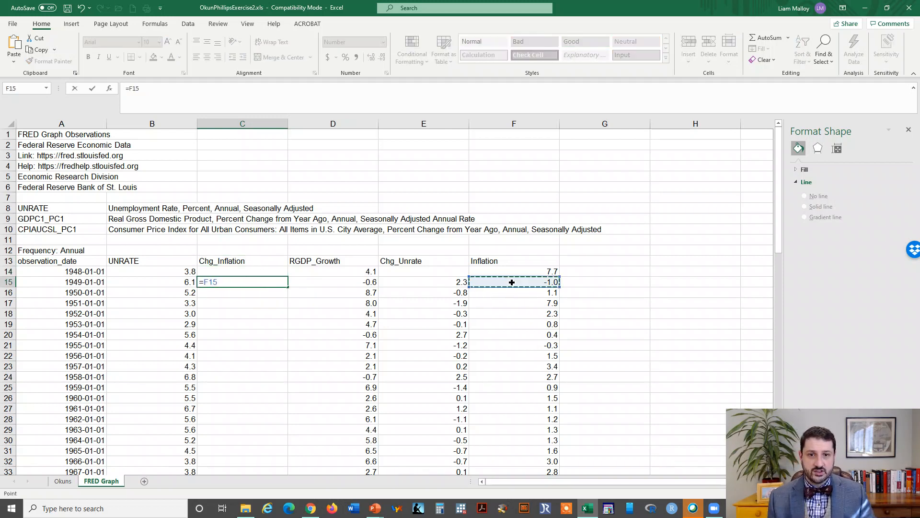
type("-")
left_click(546, 271)
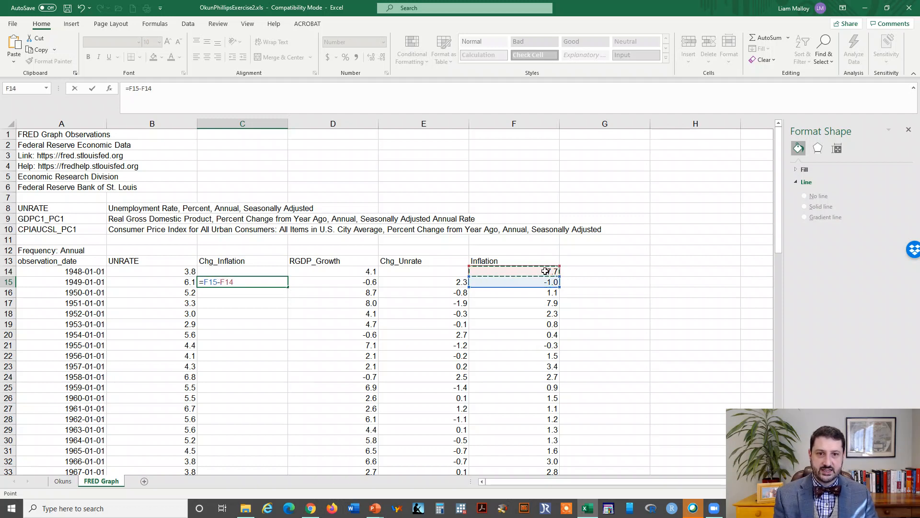
key("Return")
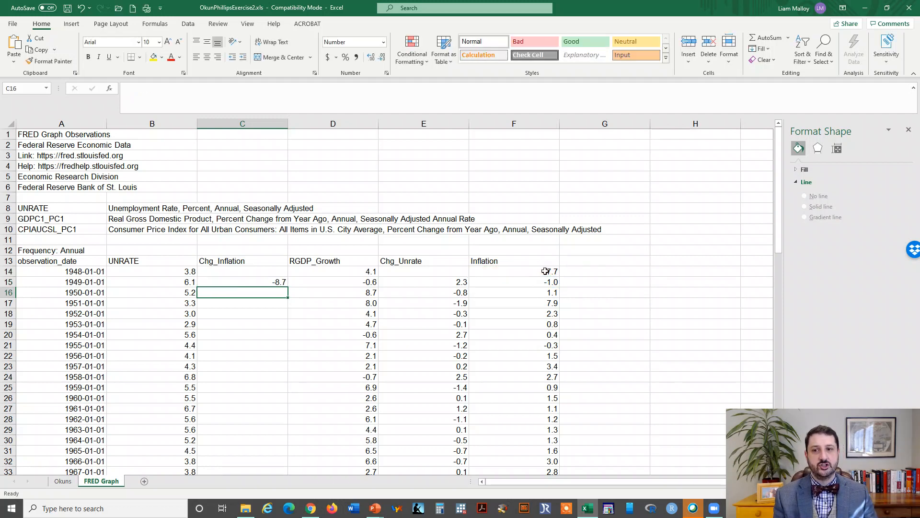
left_click(281, 284)
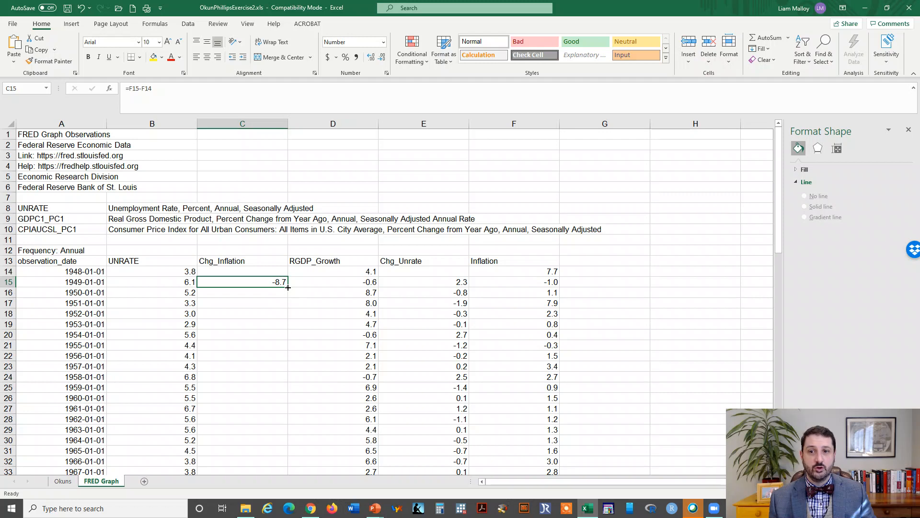
- Fill the change-in-inflation formula from C15 down to the 2020 row and check the formula in cell C86
double_click(287, 286)
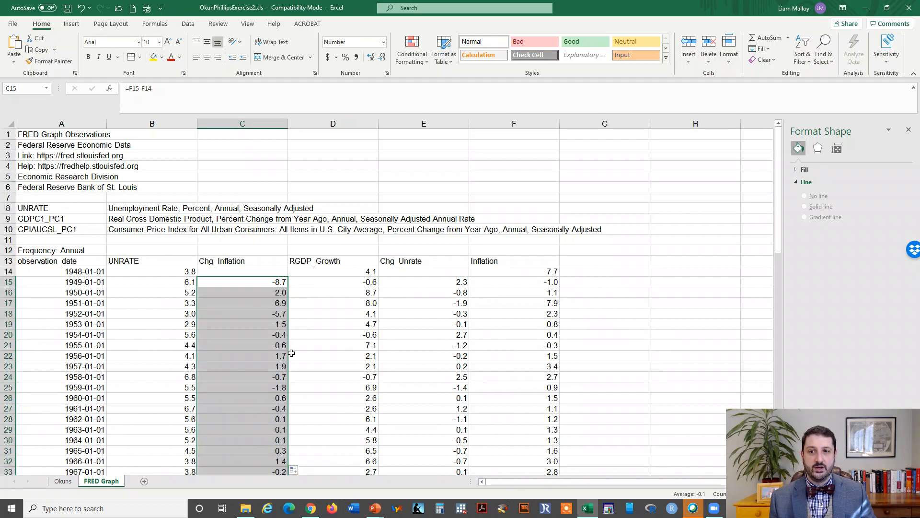
scroll(275, 350, "down", 5)
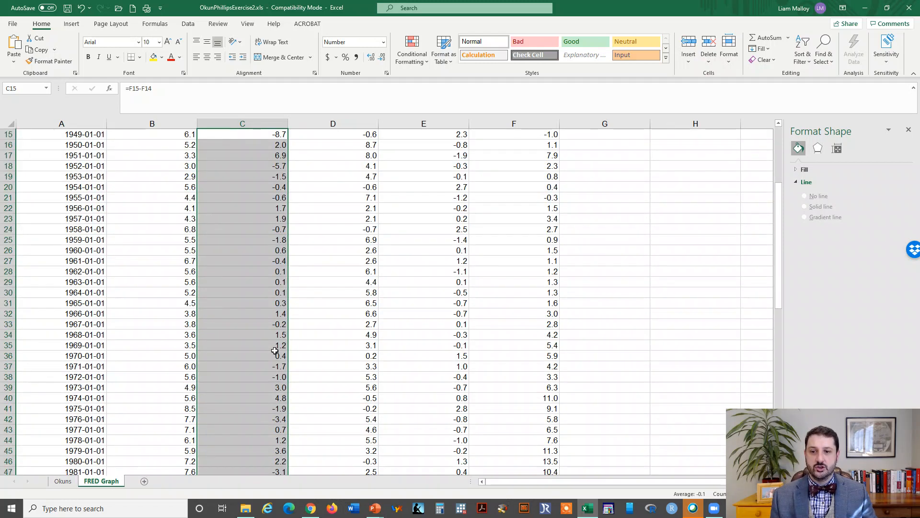
scroll(274, 351, "down", 13)
left_click(258, 457)
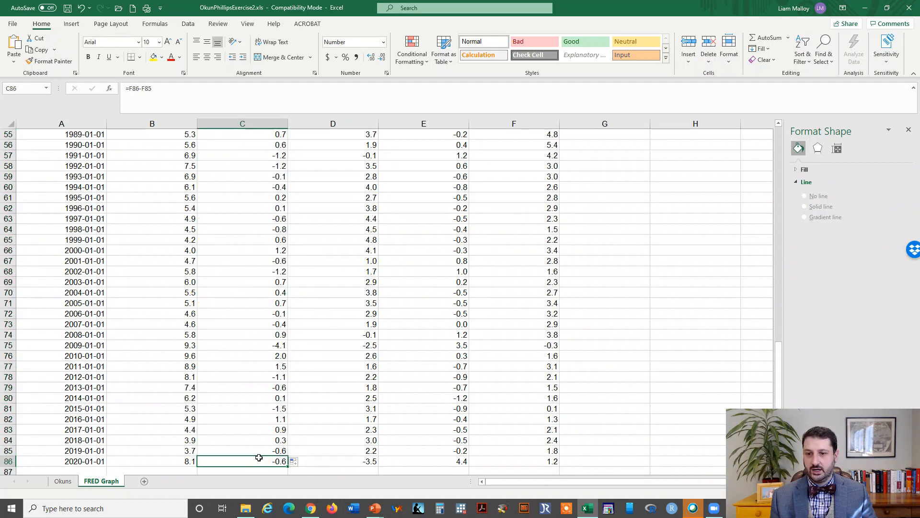
double_click(259, 457)
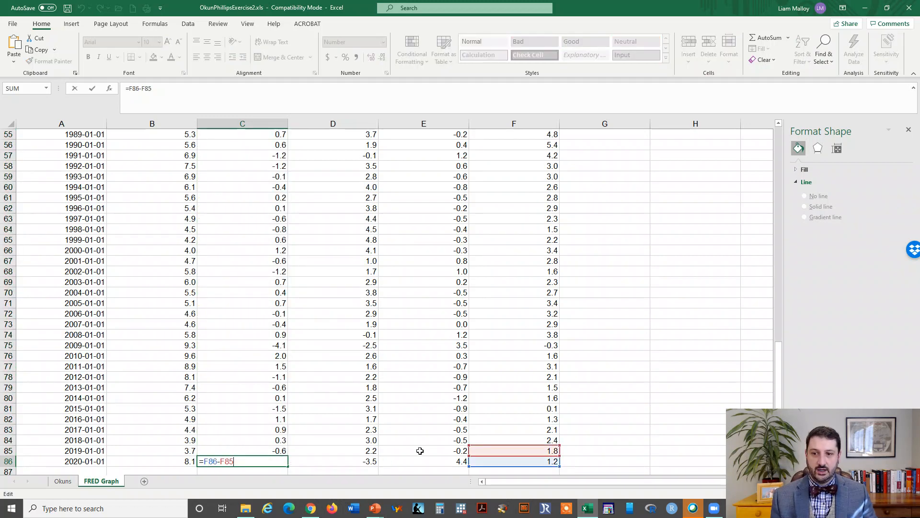
key("Return")
- Insert a markers-only scatter chart from the UNRATE and Chg_Inflation columns, headers included, range B13:C86
scroll(405, 450, "up", 18)
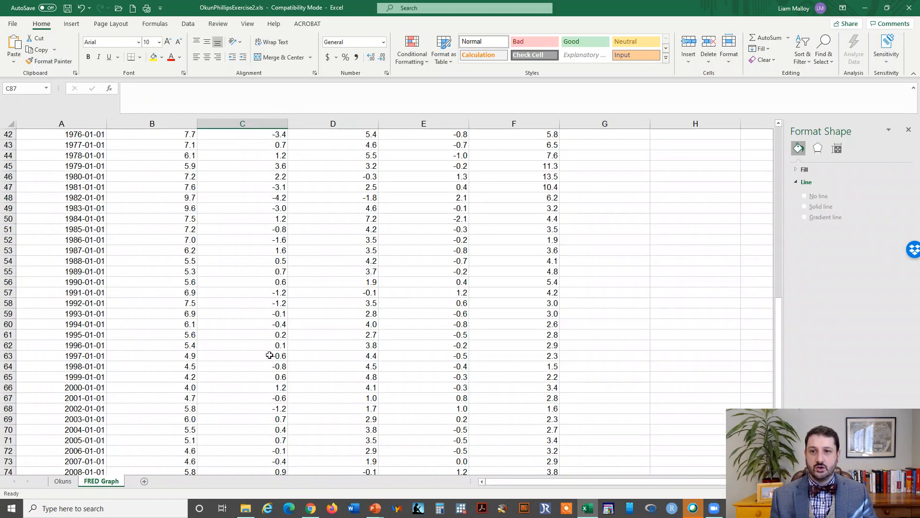
left_click(164, 259)
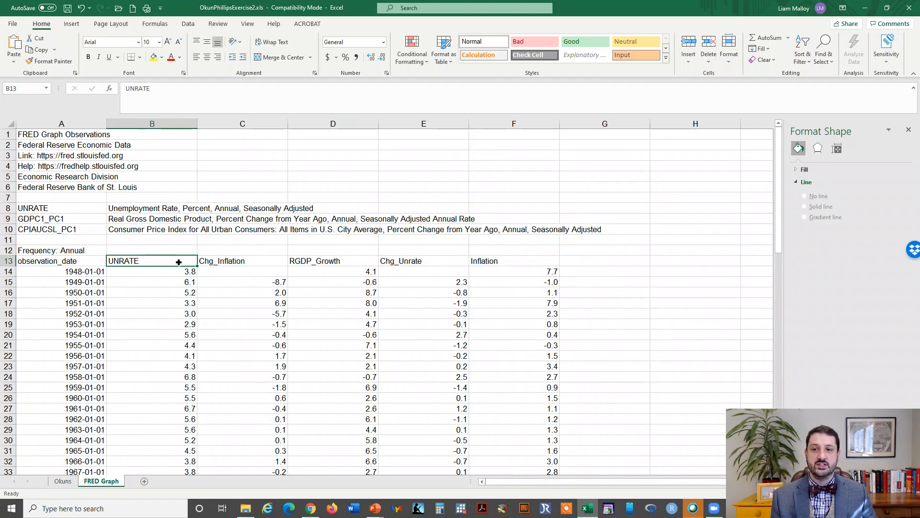
left_click_drag(178, 262, 228, 451)
left_click(70, 25)
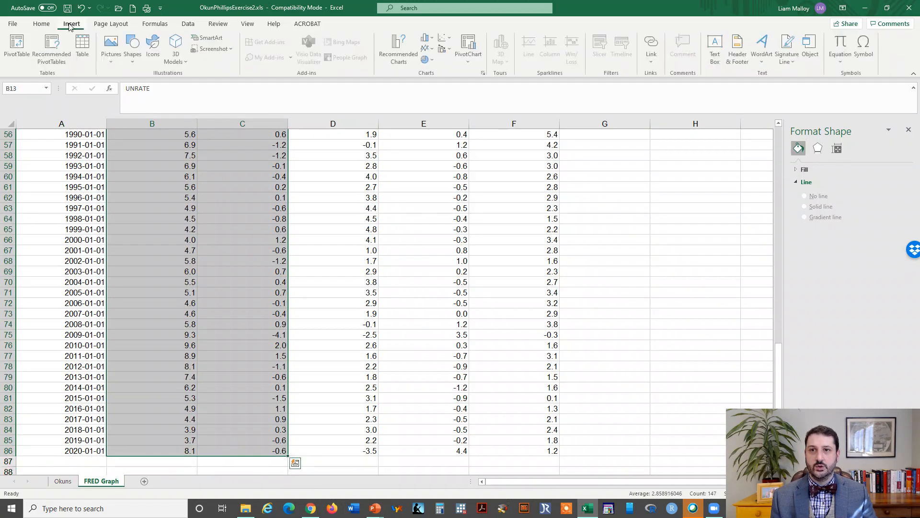
left_click(445, 38)
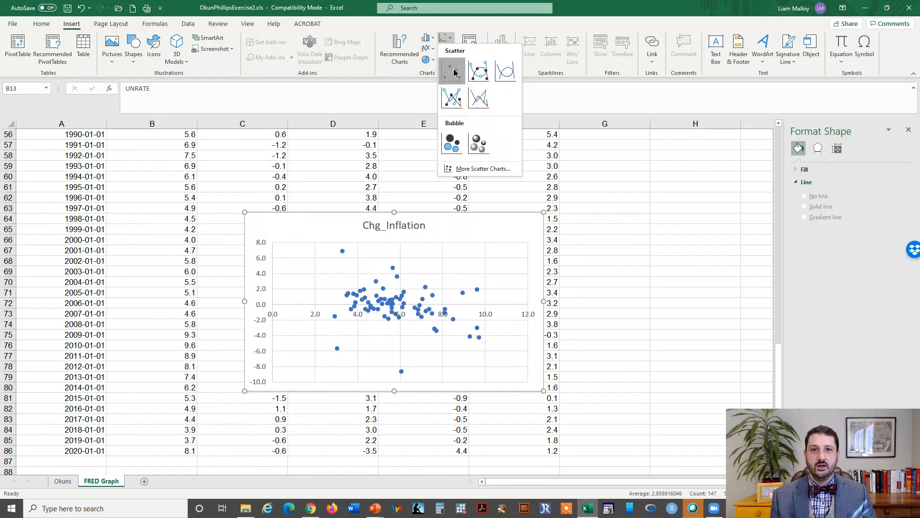
left_click(454, 72)
- Move the scatter chart to a new sheet named "Phillips"
right_click(516, 225)
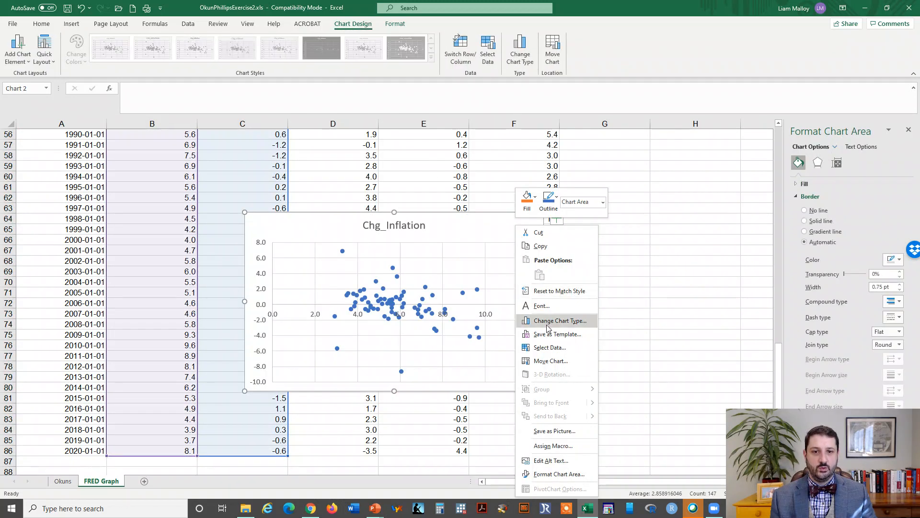
left_click(546, 361)
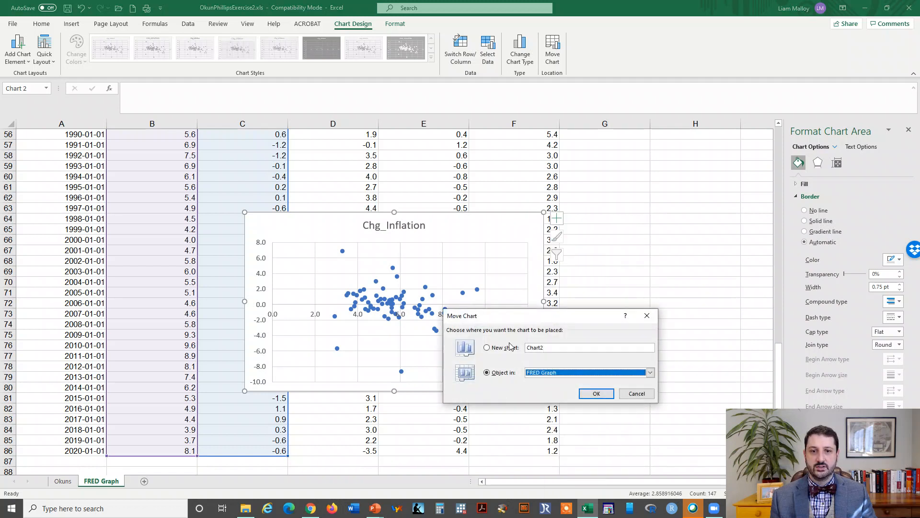
left_click(510, 347)
type("Philli")
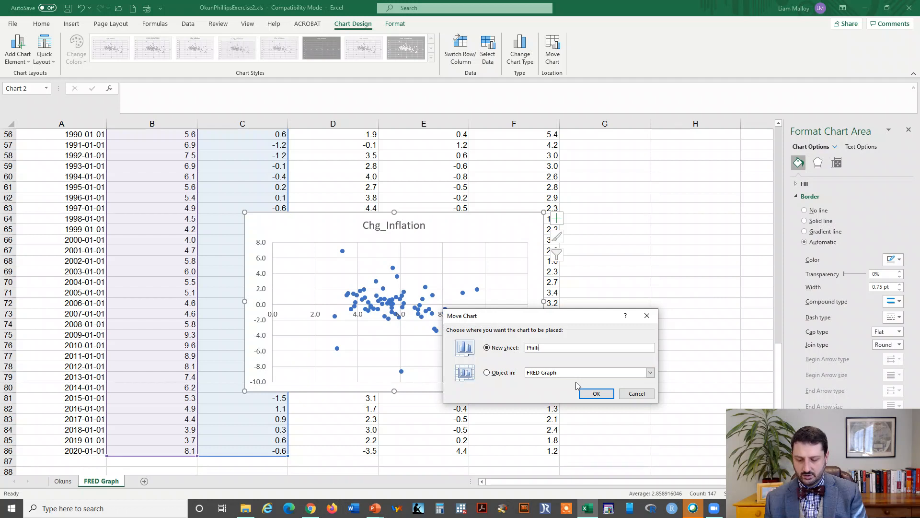
type("ps")
key("Return")
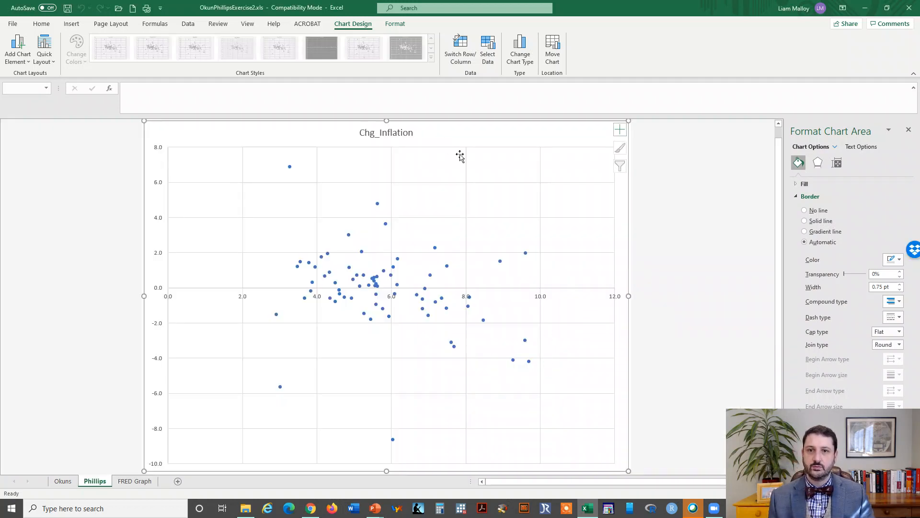
- Enlarge the text of the whole Phillips chart to font size 14
left_click(42, 25)
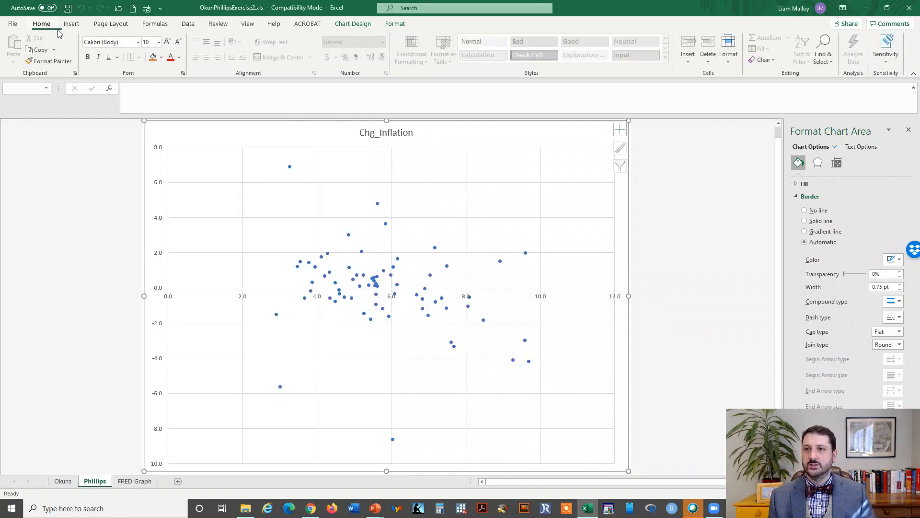
left_click(168, 42)
left_click(170, 42)
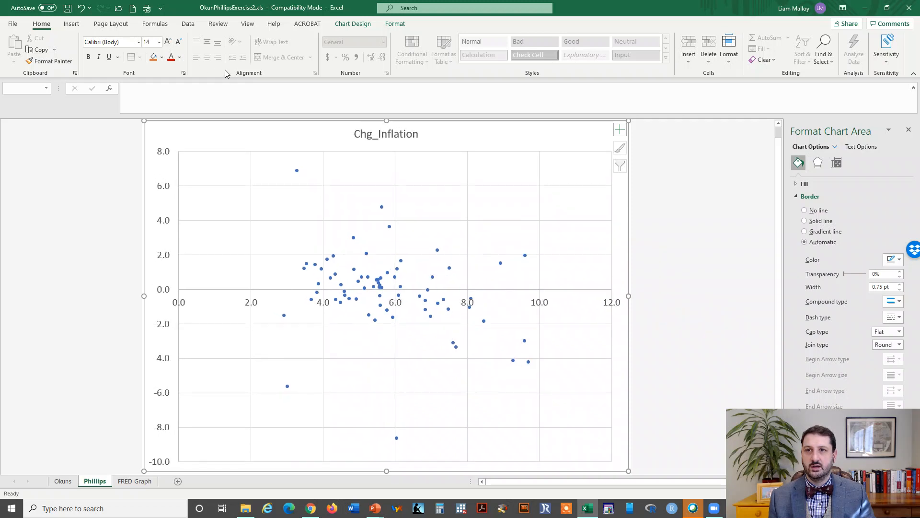
- Replace the chart title with "Phillips Curve, 1949-2020, United States"
left_click(390, 135)
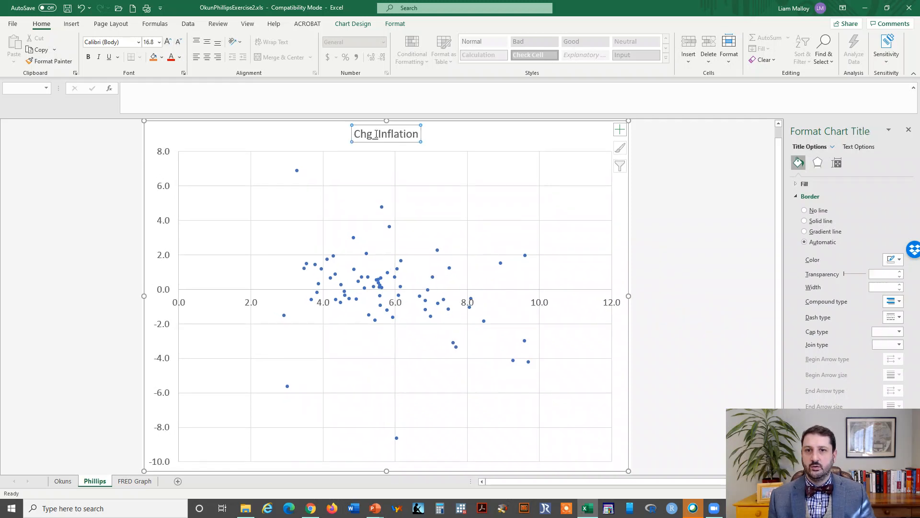
left_click_drag(372, 136, 376, 136)
double_click(376, 135)
type("P")
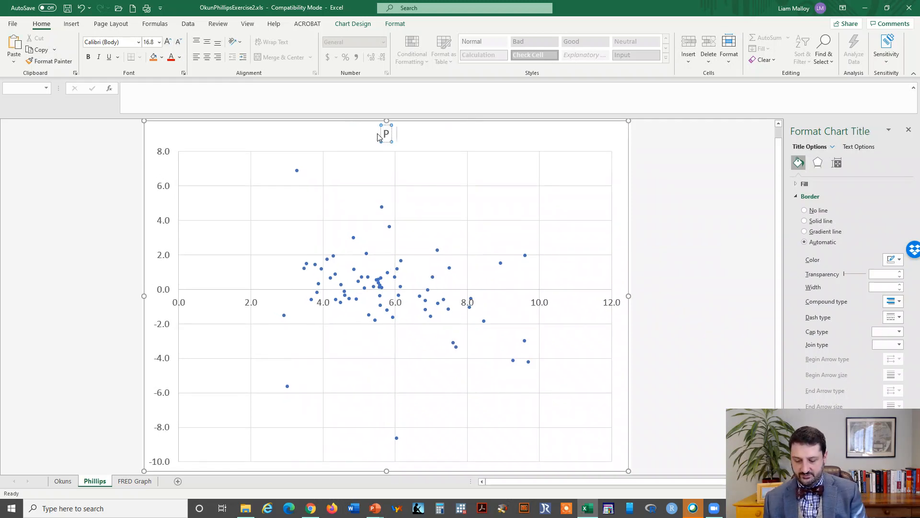
type("hillips C")
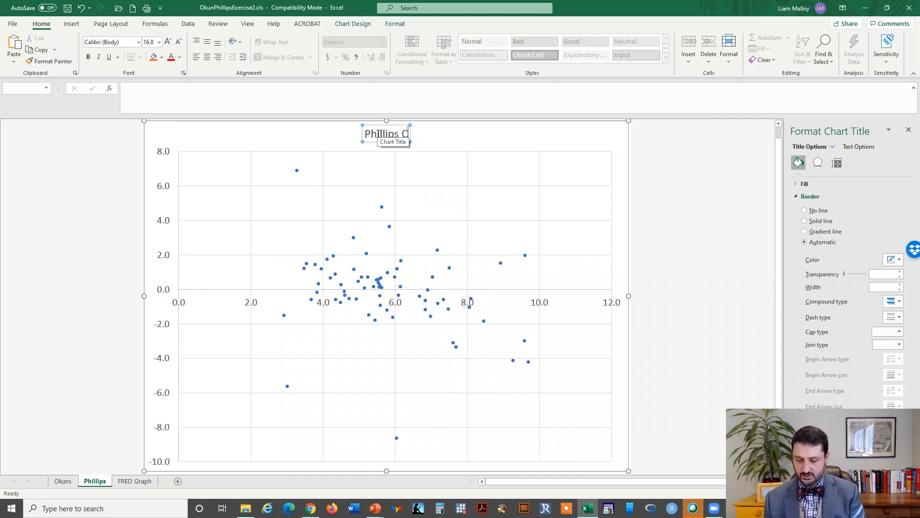
type("urve, 1")
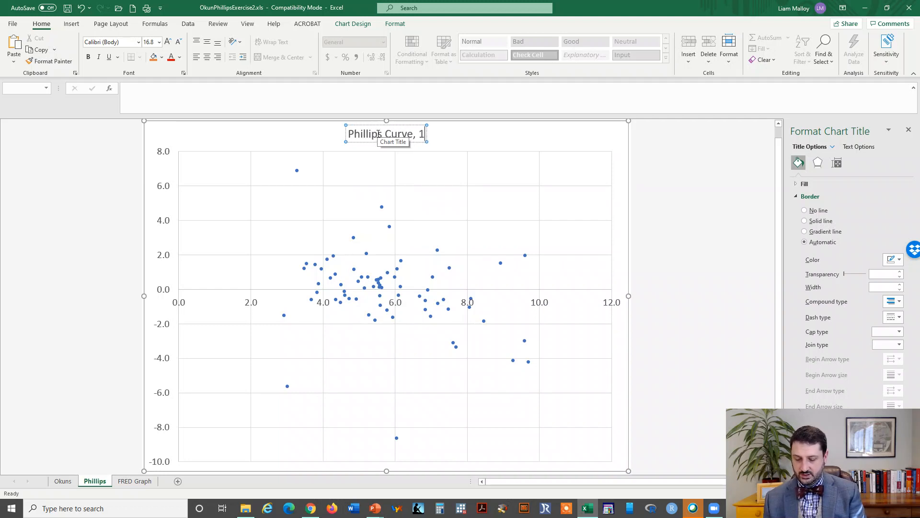
type("949-2020")
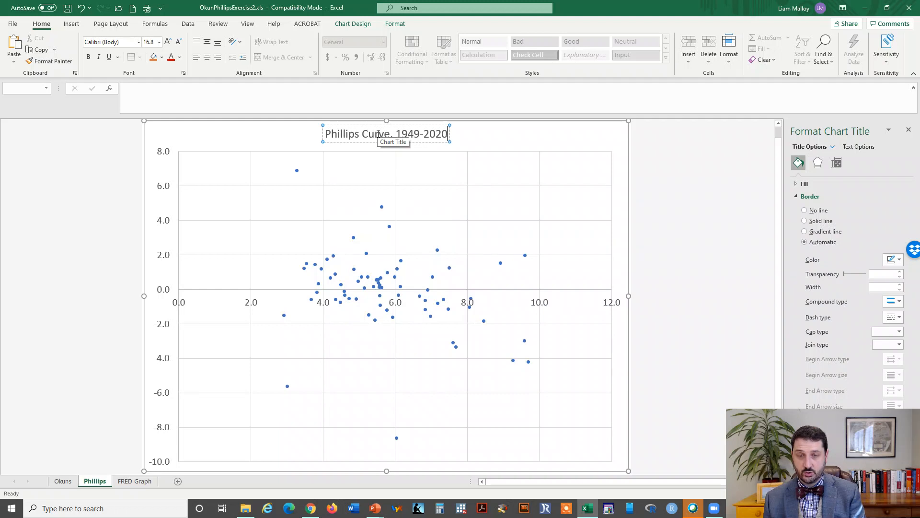
type(", United States")
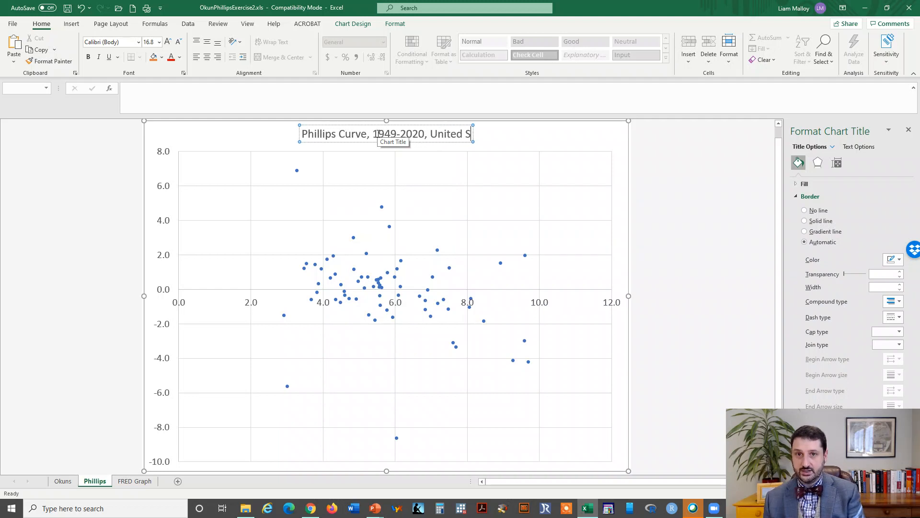
- Add a primary horizontal axis title reading "Unemployment Rate (Annual)"
left_click(353, 24)
left_click(19, 54)
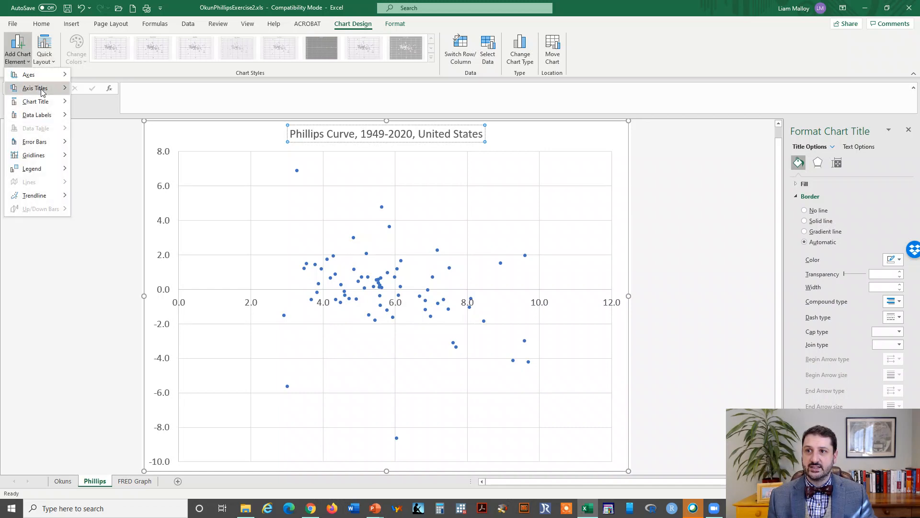
mouse_move(36, 88)
left_click(120, 94)
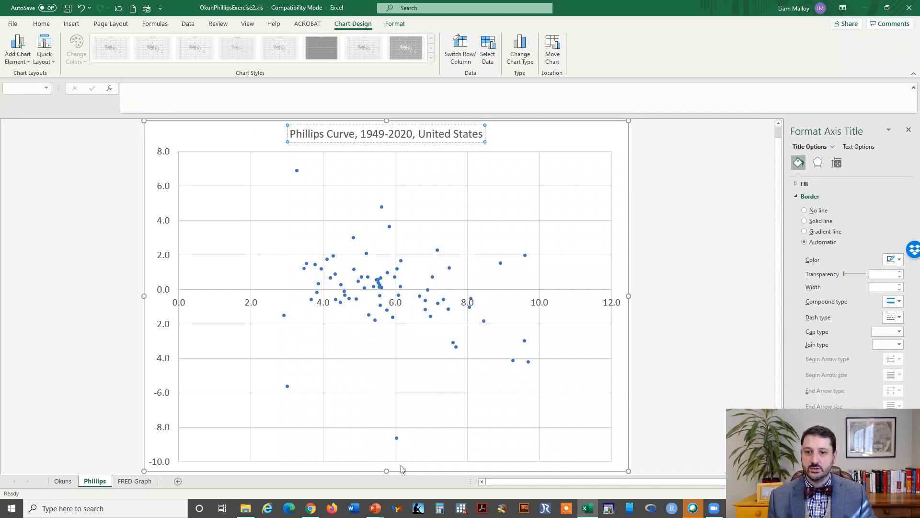
triple_click(400, 458)
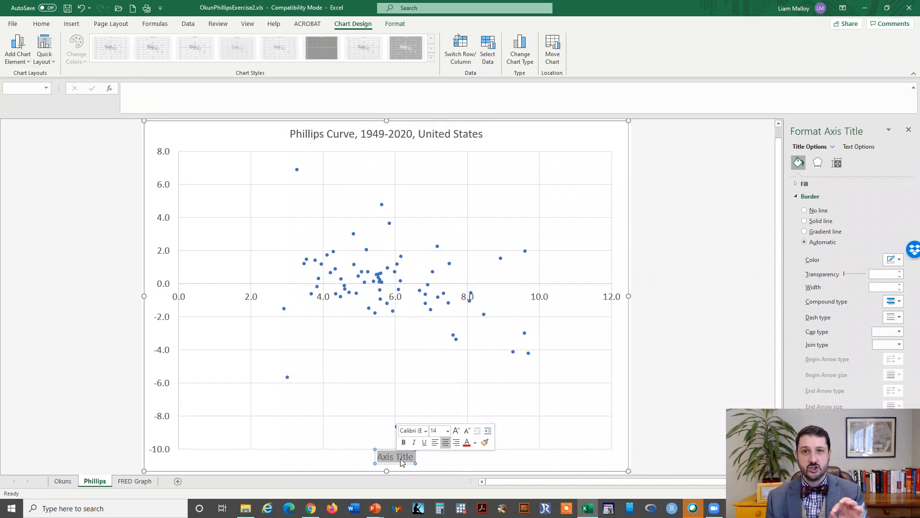
type("Unemplo")
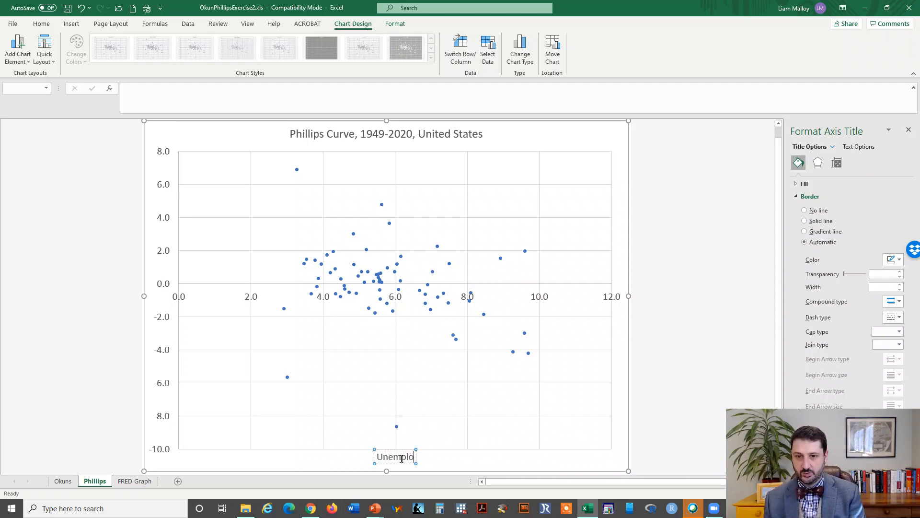
type("yment Rate (Annual")
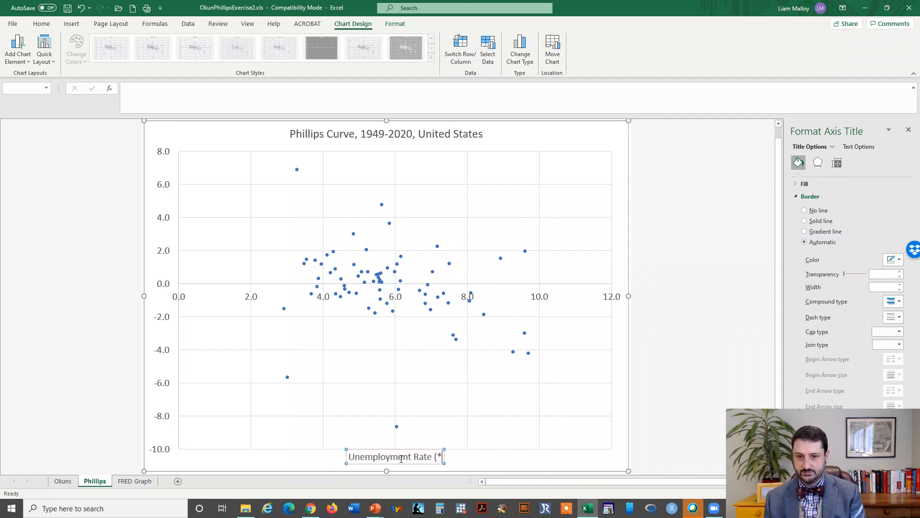
type(")")
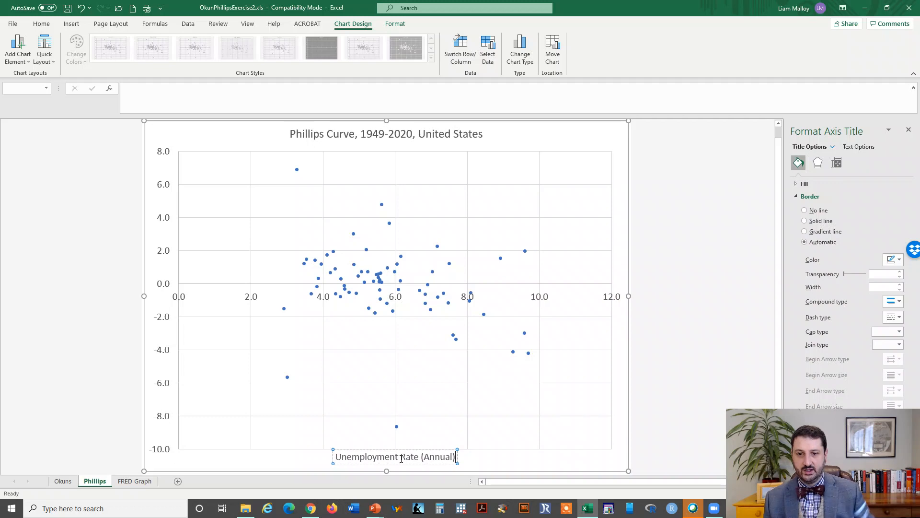
- Add a primary vertical axis title reading "Change in Inflation (Annual)" and deselect the chart
left_click(18, 48)
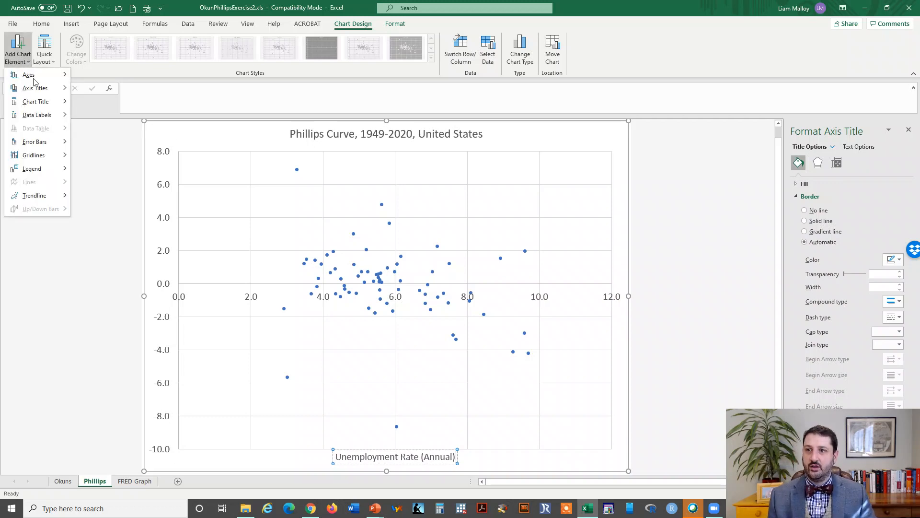
mouse_move(36, 92)
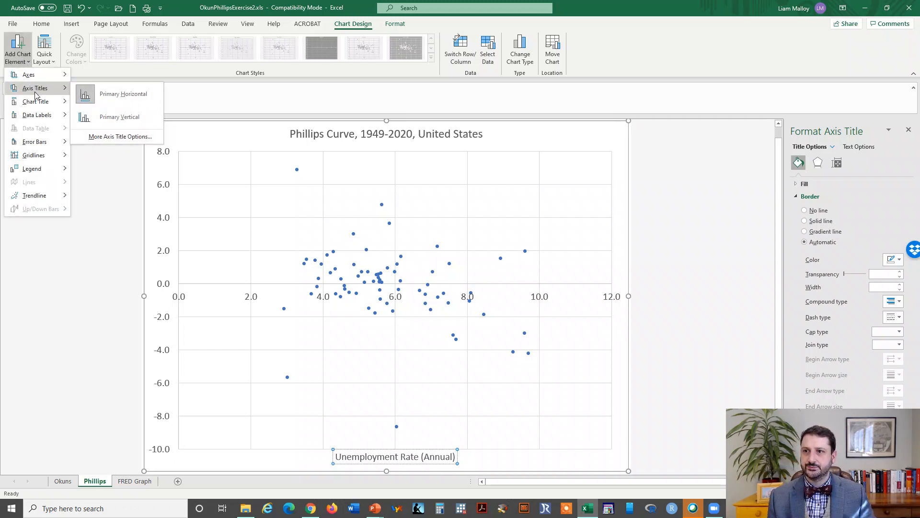
left_click(116, 118)
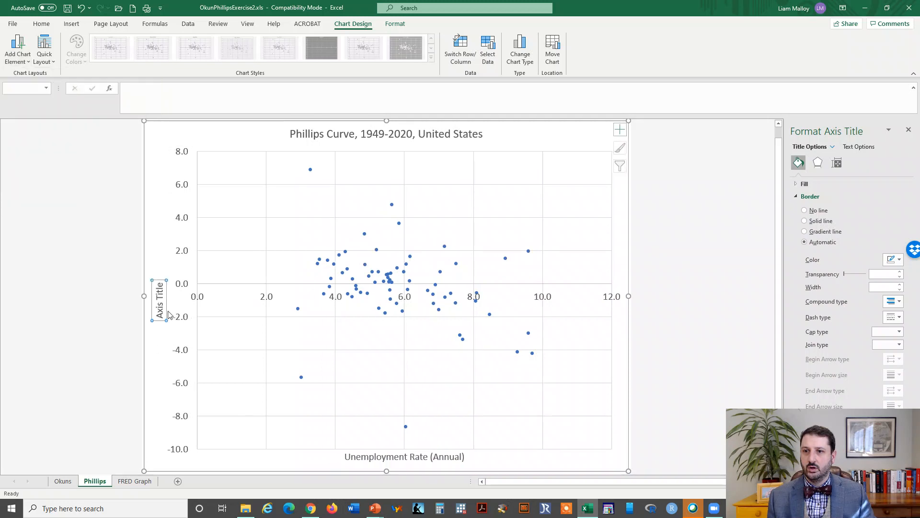
triple_click(161, 314)
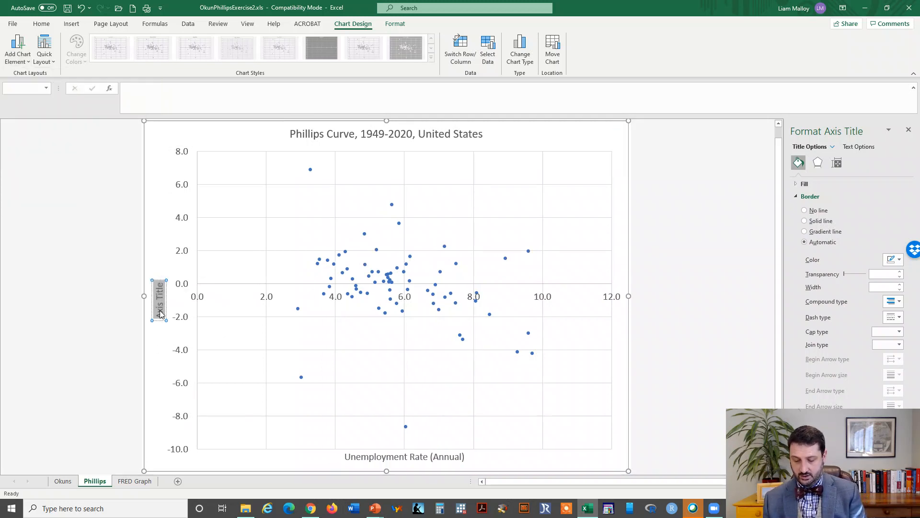
type("Change in In")
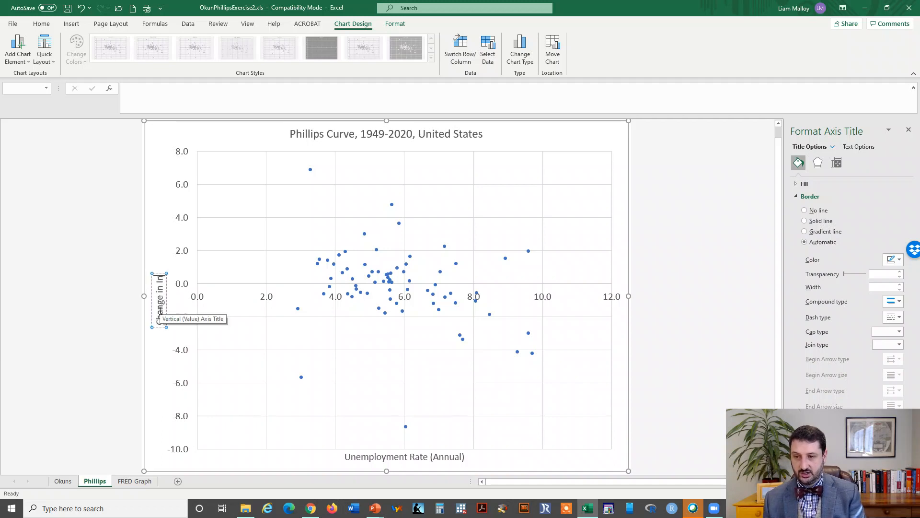
type("flation (Annual")
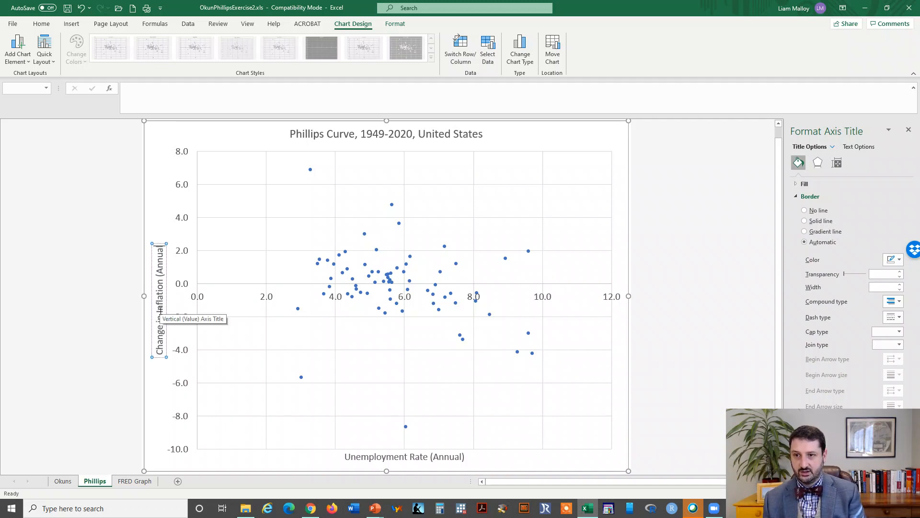
type(")")
left_click(709, 299)
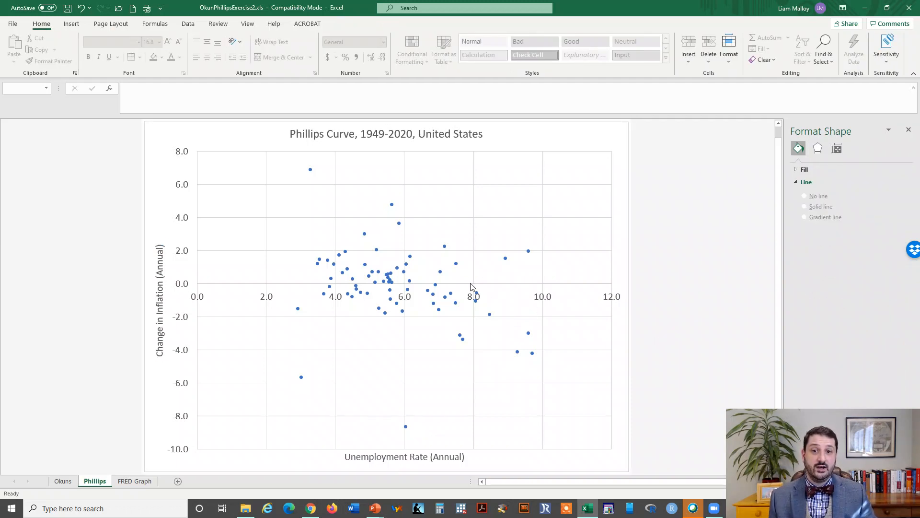
- Add a linear trendline to the Phillips scatter, display its equation and R-squared value, and move that label to clear space above the line
mouse_move(408, 284)
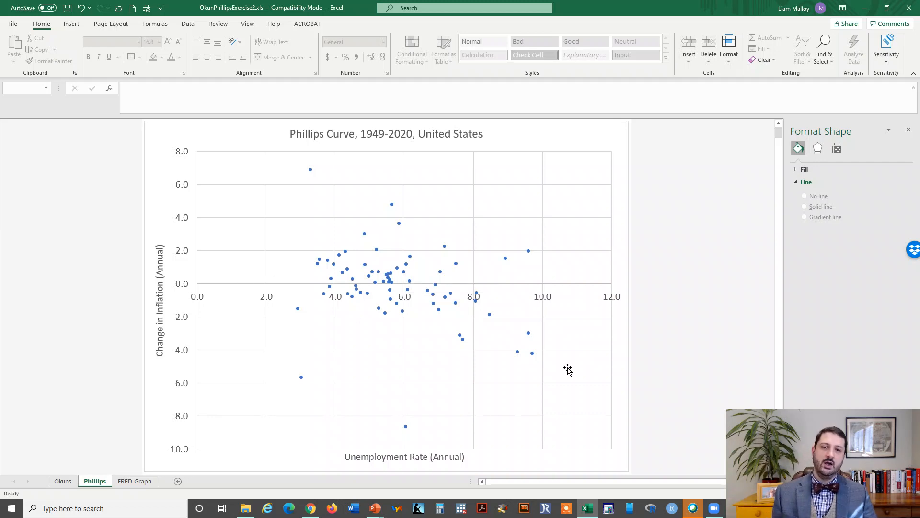
right_click(440, 272)
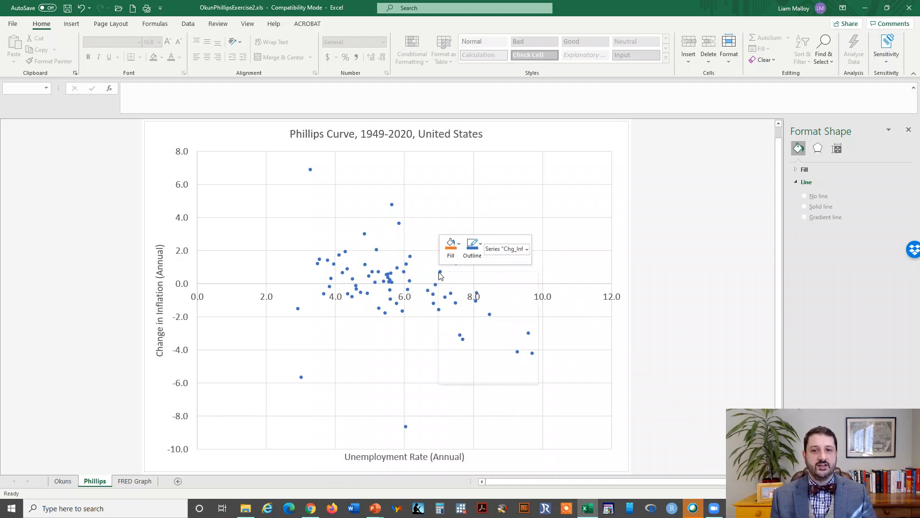
left_click(477, 363)
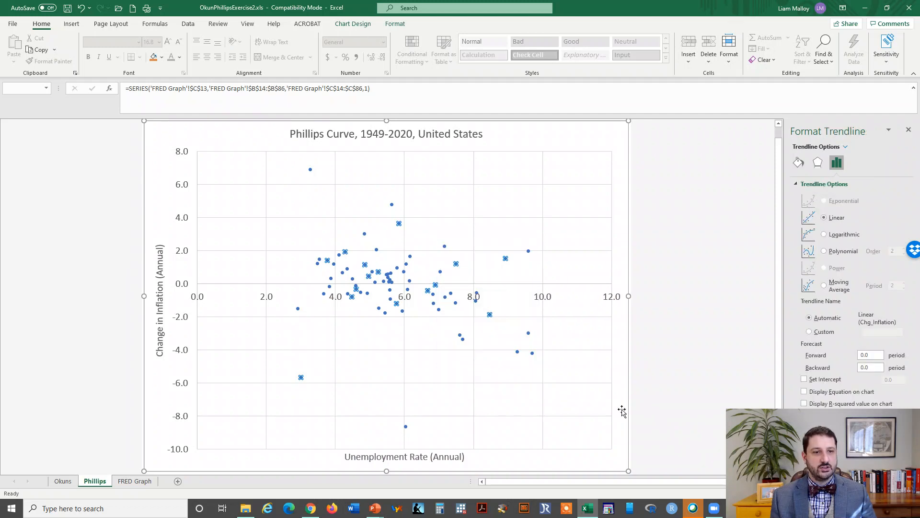
left_click(830, 393)
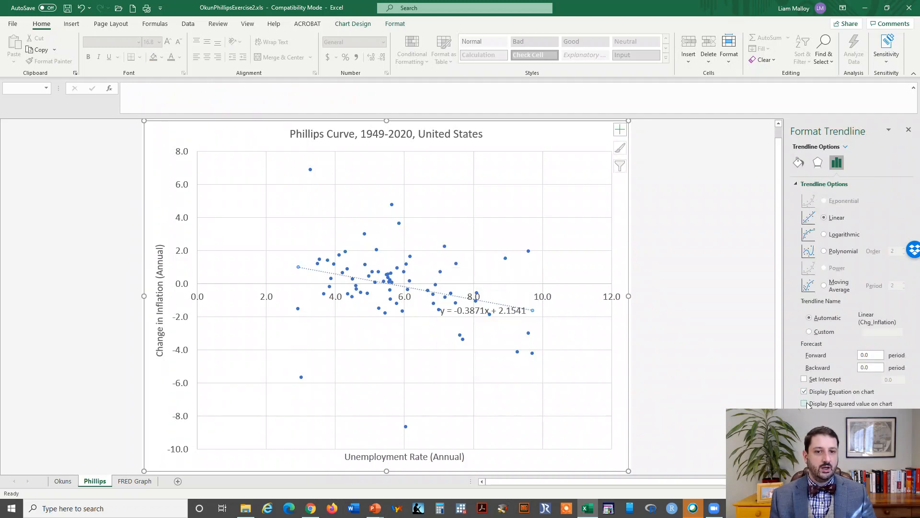
left_click(808, 404)
left_click_drag(505, 307, 529, 239)
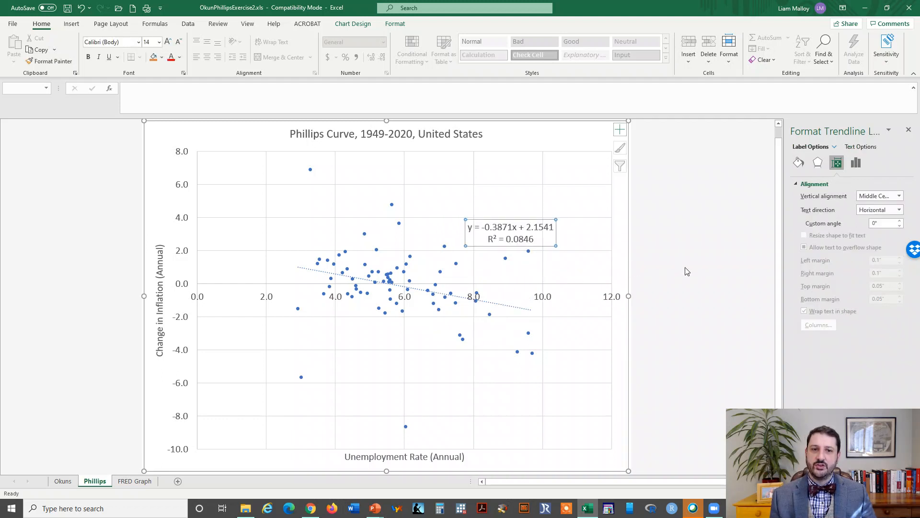
left_click(679, 269)
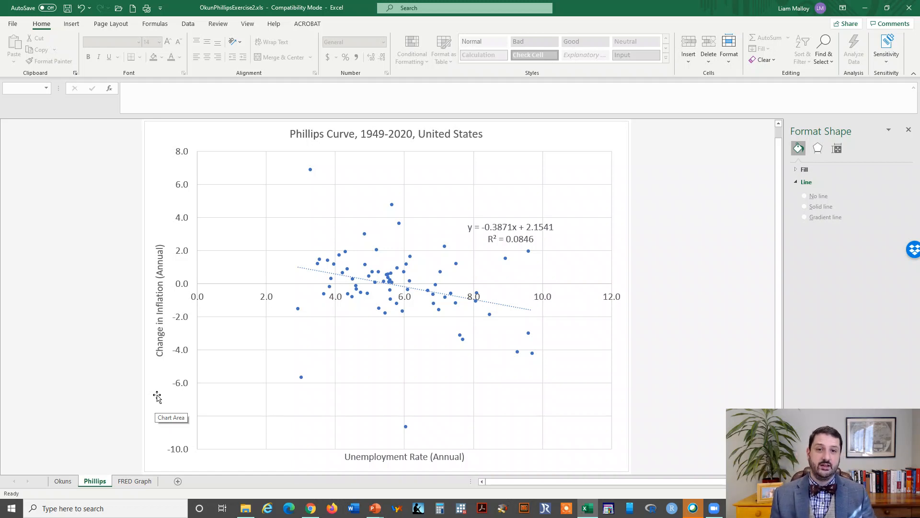
- Compare the Okun's Law chart's trendline fit with that of the Phillips curve chart
left_click(71, 481)
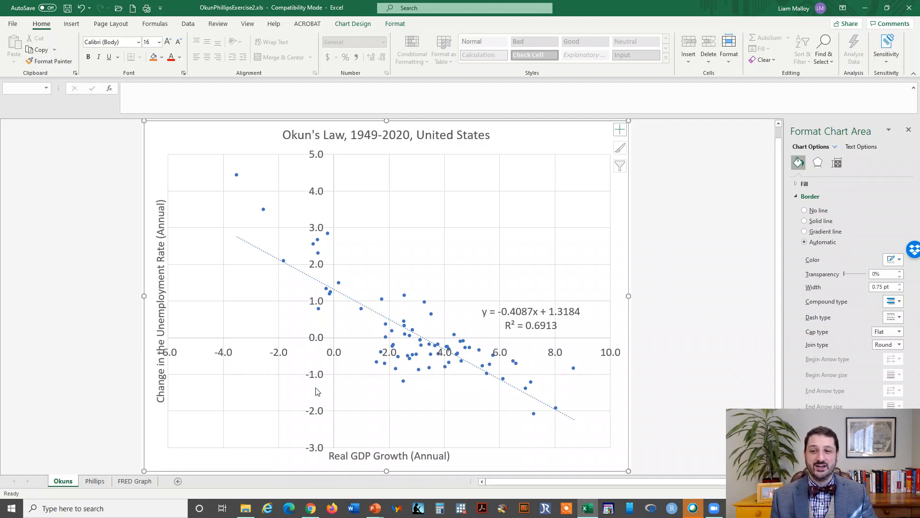
left_click(94, 482)
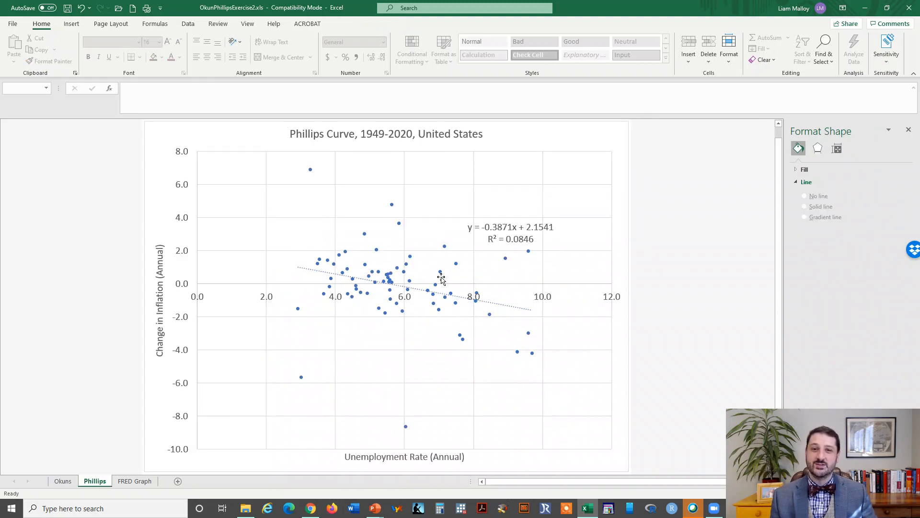
mouse_move(440, 275)
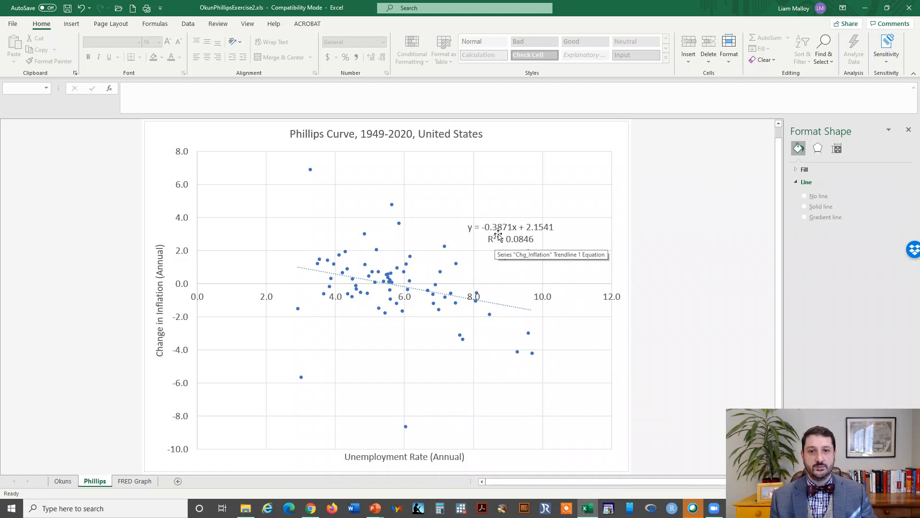
- Switch to Calculator, divide the Phillips trendline's intercept 2.1541 by its slope magnitude 0.3871, and close Calculator
left_click(440, 510)
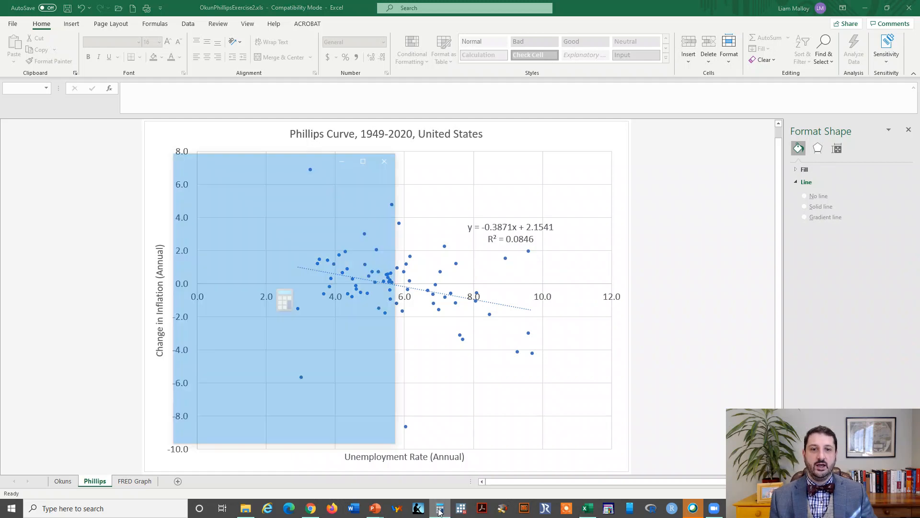
type("2.")
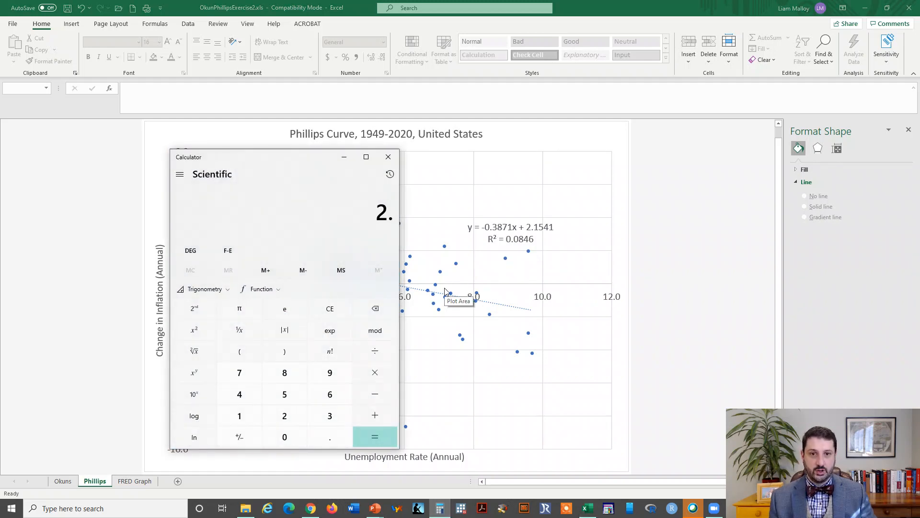
type("1541")
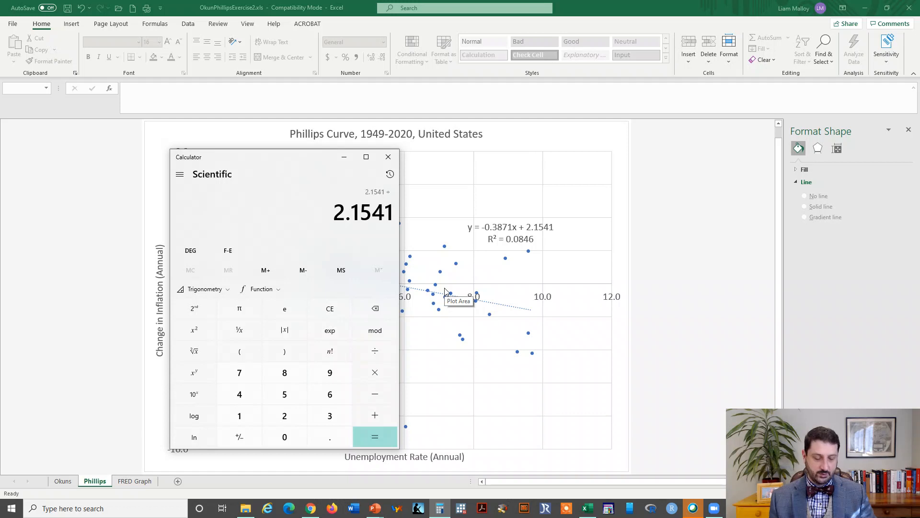
type("/0.3871")
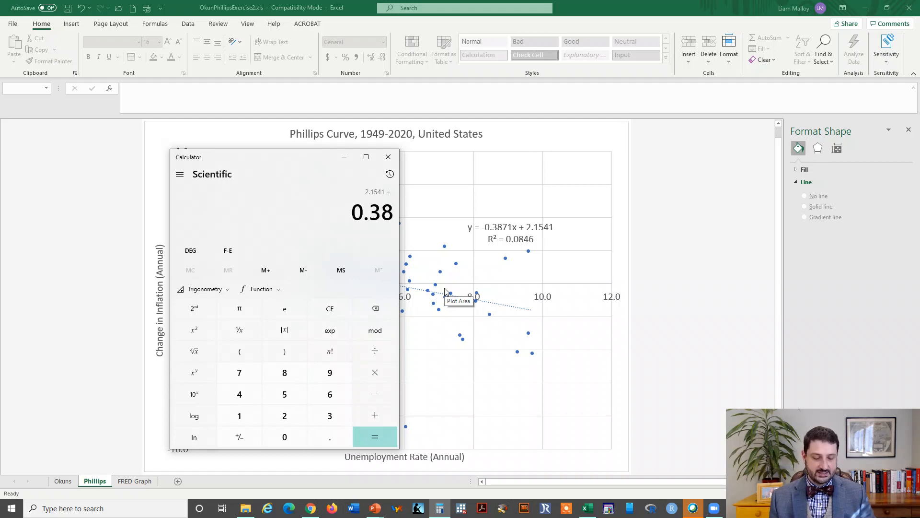
key("Return")
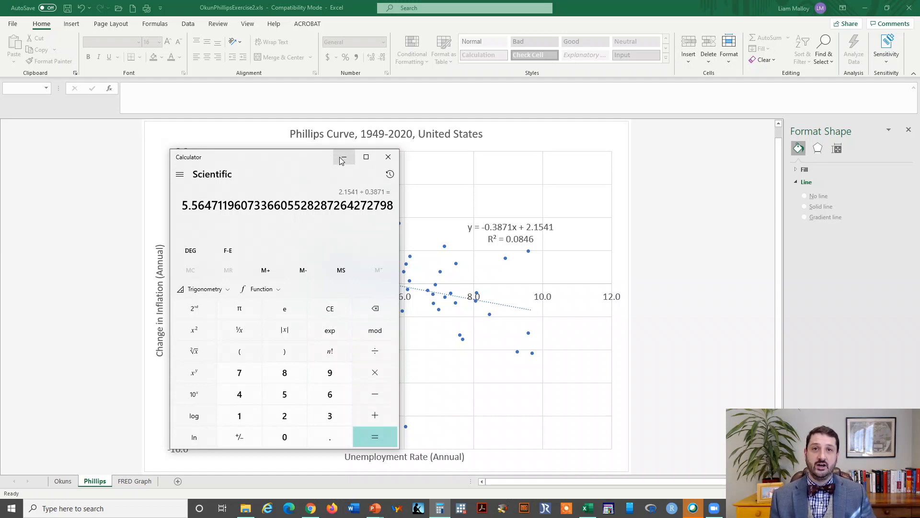
left_click(389, 157)
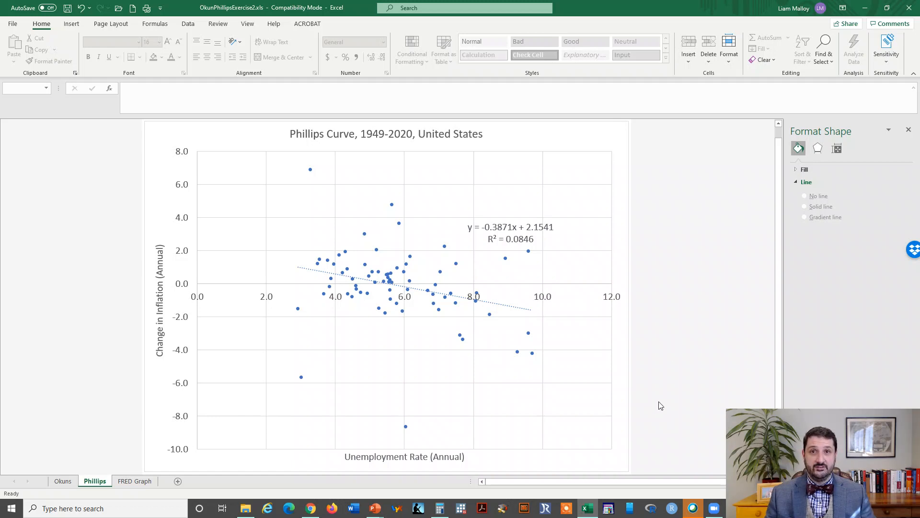
- Switch to the running PowerPoint slide show of OpenClose.pptx
mouse_move(384, 512)
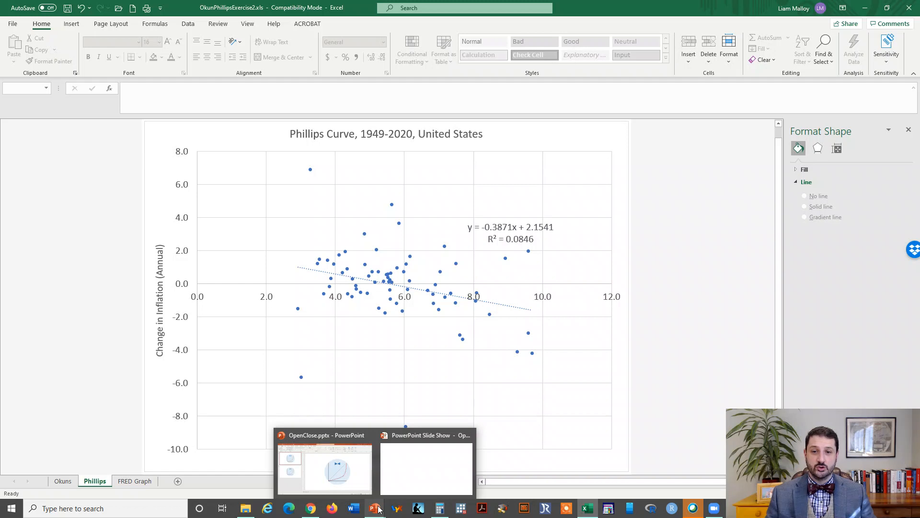
left_click(412, 475)
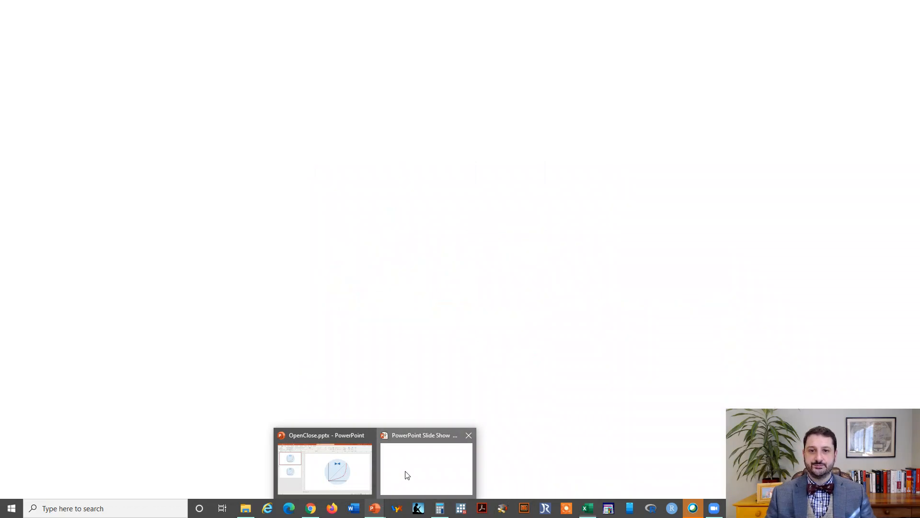